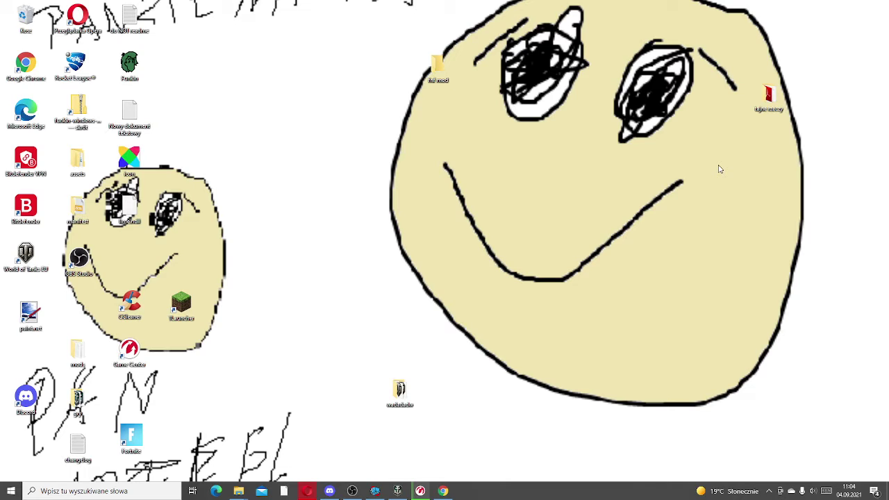
Step: Switch to Discord and view the dialog for adding a server
{"action": "left_click", "coordinate": [329, 490]}
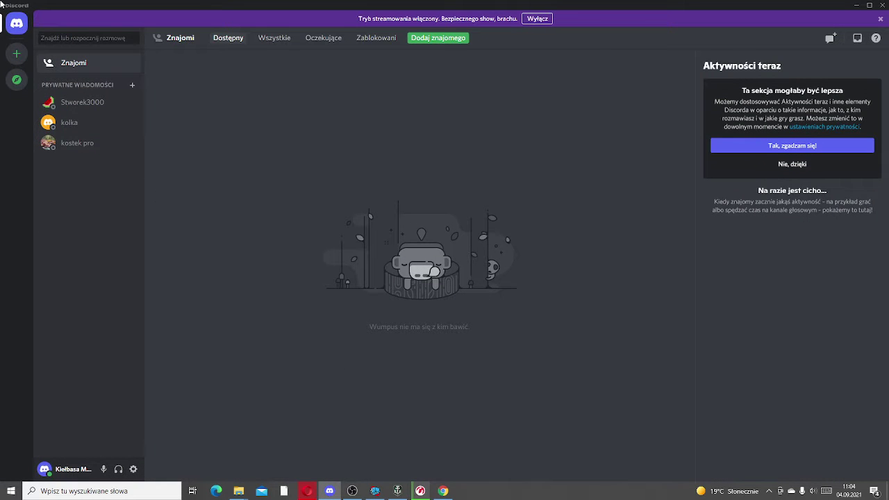
{"action": "left_click", "coordinate": [17, 53]}
{"action": "left_click", "coordinate": [531, 123]}
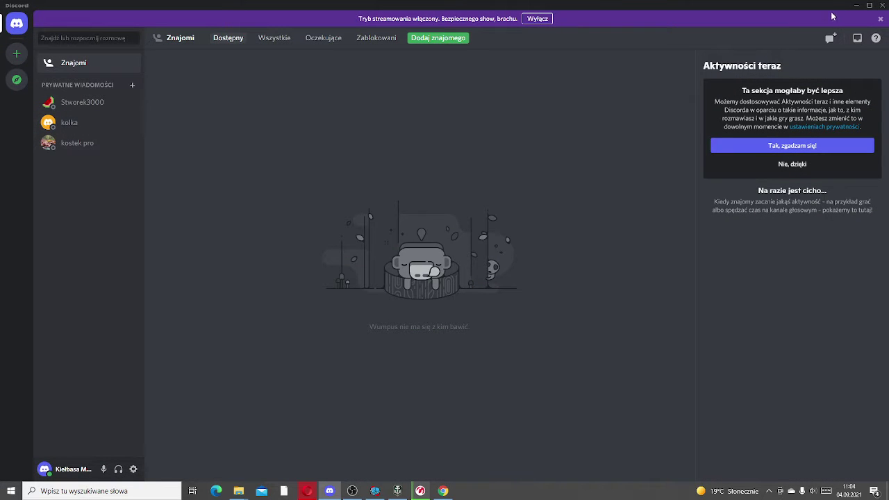
Step: Minimize Discord and open paint.net from the desktop
{"action": "left_click", "coordinate": [855, 4]}
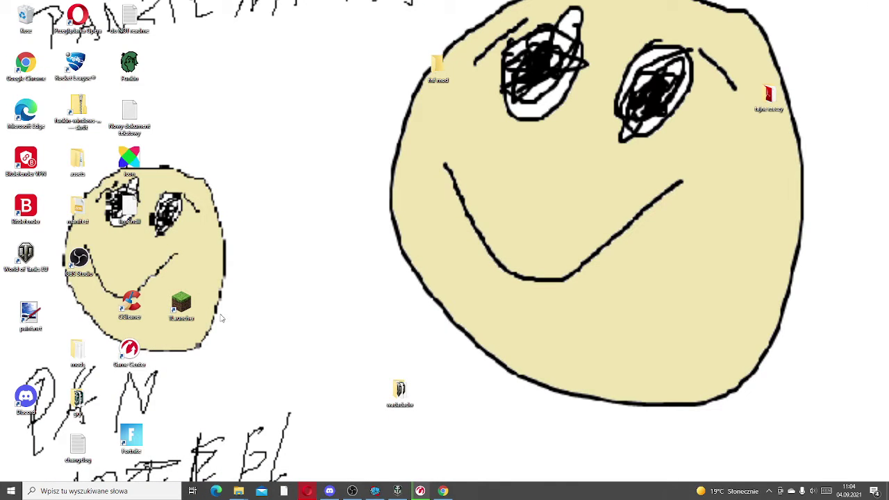
{"action": "double_click", "coordinate": [30, 316]}
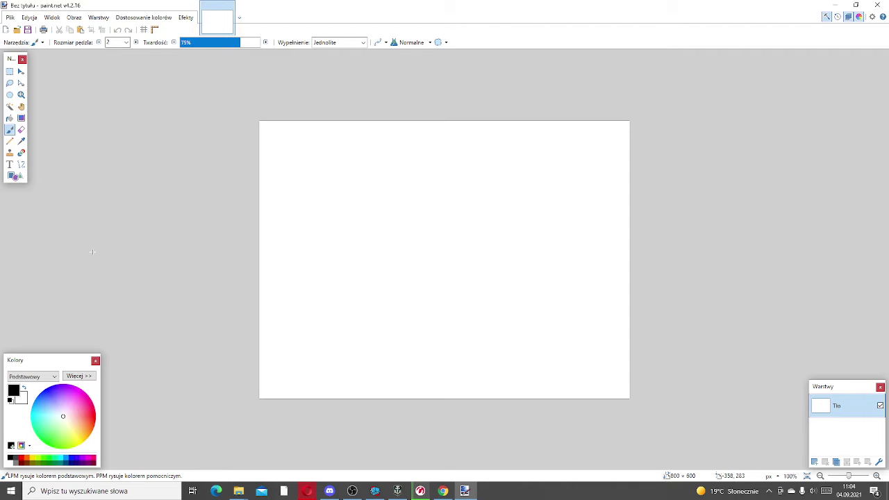
{"action": "left_click", "coordinate": [10, 94]}
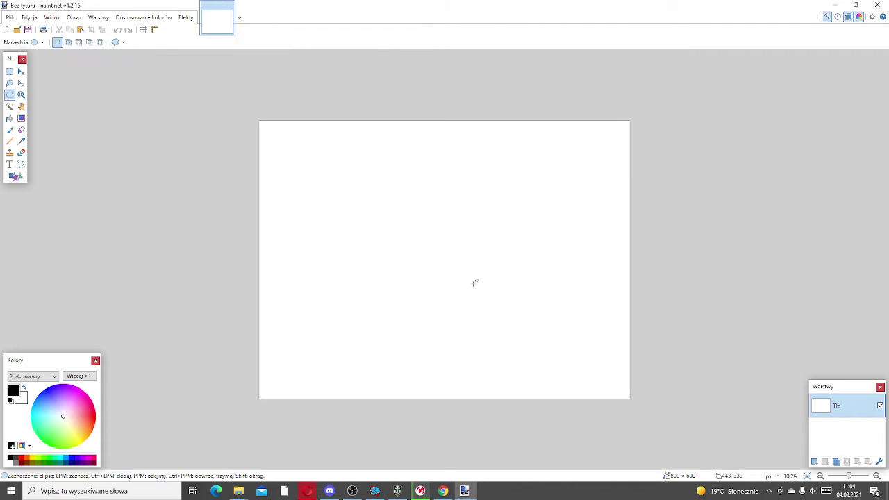
{"action": "left_click_drag", "start_coordinate": [382, 183], "coordinate": [567, 360]}
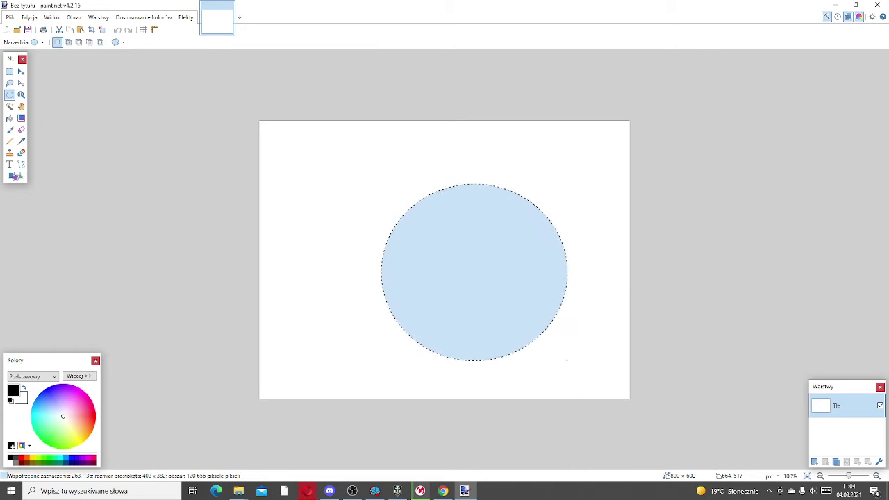
{"action": "left_click_drag", "start_coordinate": [591, 388], "coordinate": [349, 145]}
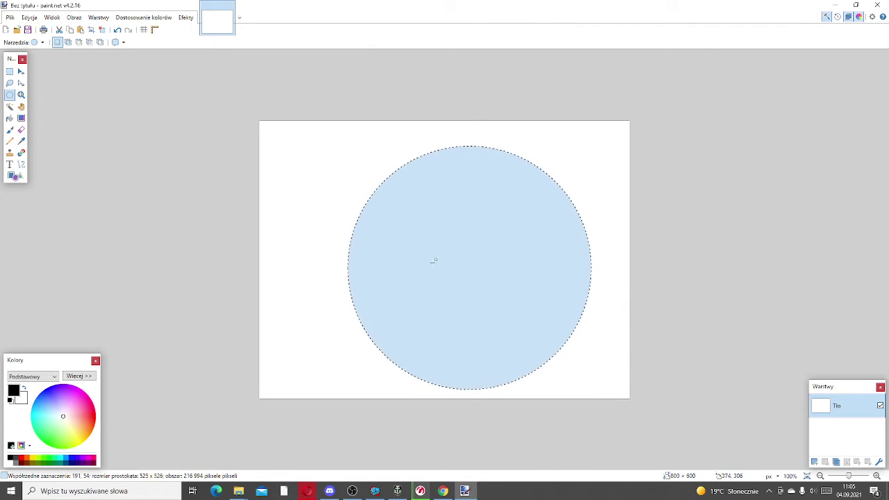
{"action": "left_click_drag", "start_coordinate": [456, 265], "coordinate": [421, 242]}
{"action": "left_click_drag", "start_coordinate": [348, 205], "coordinate": [353, 211]}
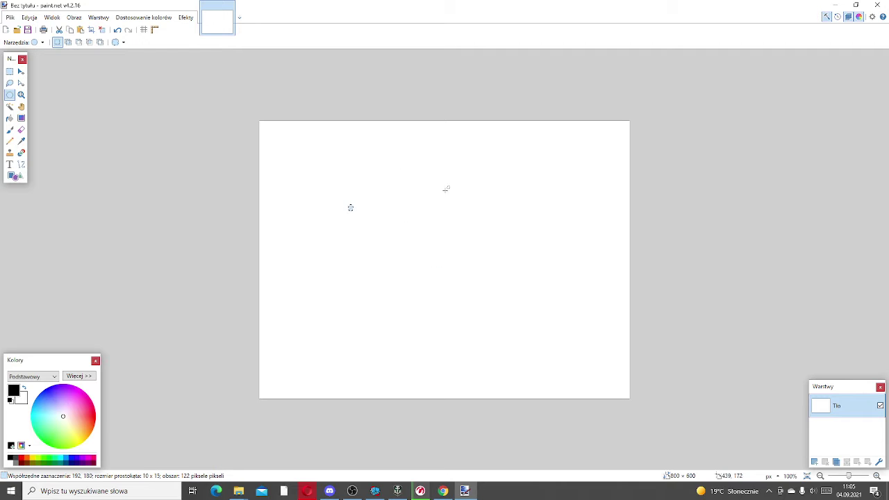
{"action": "left_click_drag", "start_coordinate": [386, 171], "coordinate": [494, 336]}
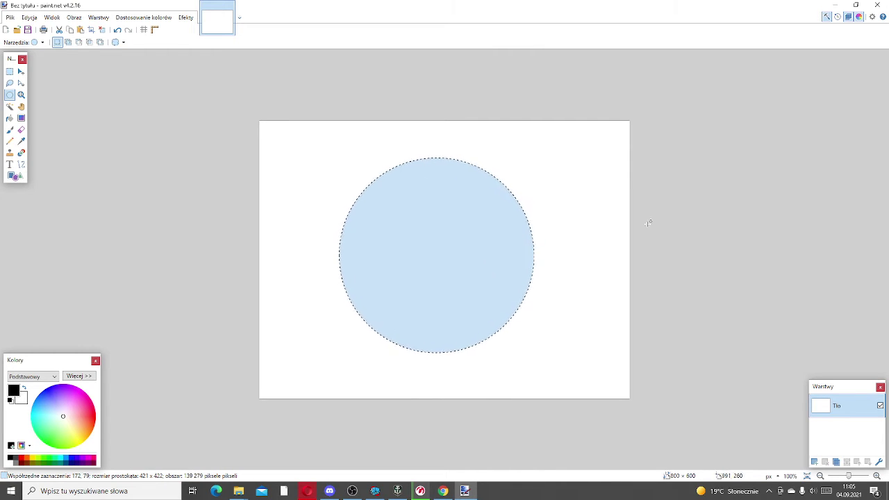
{"action": "left_click", "coordinate": [715, 193]}
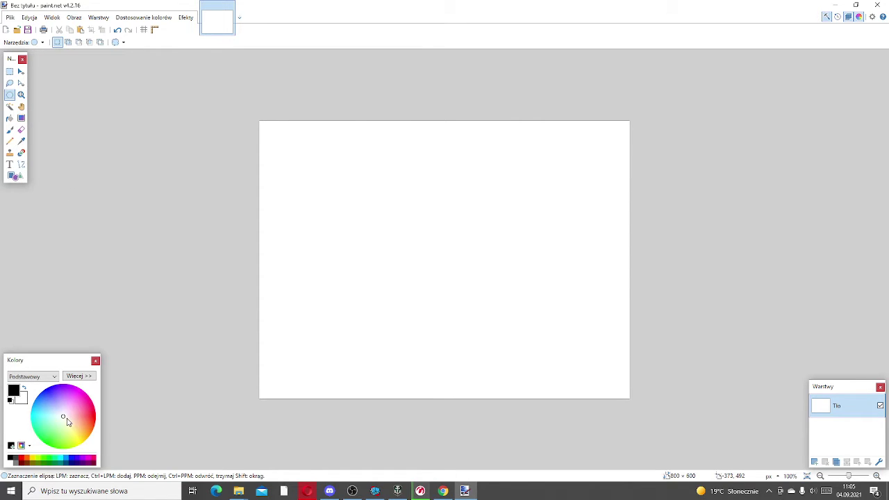
Step: Set the primary colour to blue
{"action": "left_click_drag", "start_coordinate": [64, 417], "coordinate": [42, 393]}
{"action": "left_click_drag", "start_coordinate": [368, 181], "coordinate": [504, 329]}
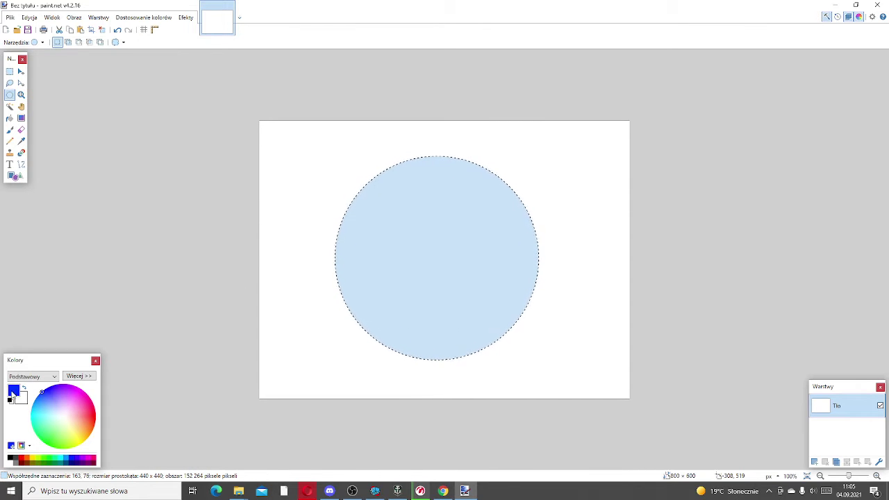
{"action": "left_click", "coordinate": [20, 119]}
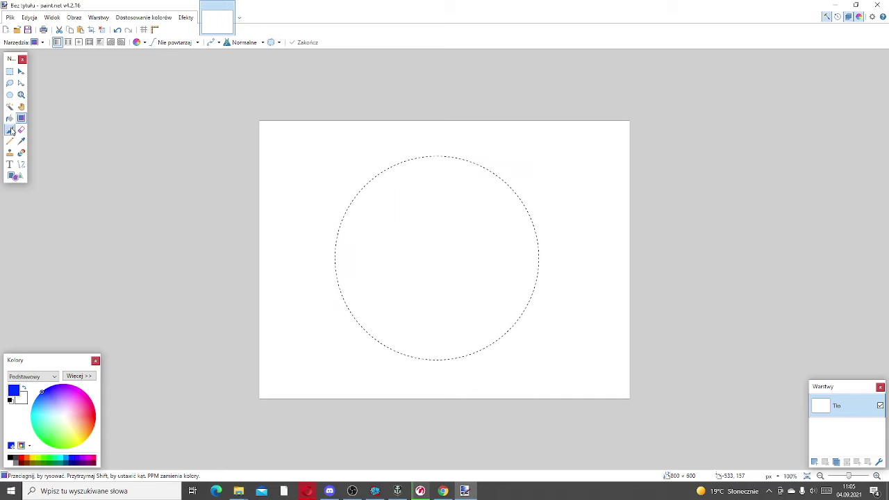
{"action": "left_click", "coordinate": [9, 141]}
{"action": "left_click_drag", "start_coordinate": [389, 167], "coordinate": [421, 162]}
{"action": "mouse_move", "coordinate": [368, 335]}
{"action": "left_mouse_down"}
{"action": "mouse_move", "coordinate": [411, 341]}
{"action": "mouse_move", "coordinate": [389, 260]}
{"action": "mouse_move", "coordinate": [411, 259]}
{"action": "left_mouse_up"}
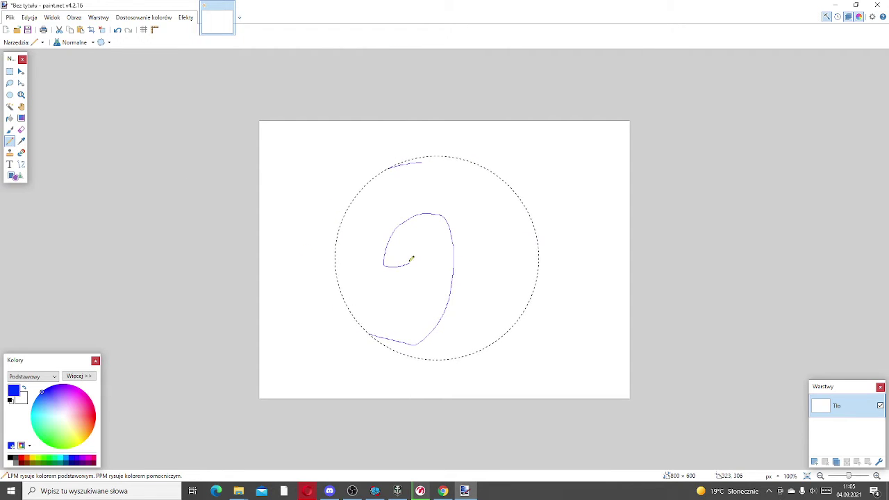
{"action": "double_click", "coordinate": [117, 30]}
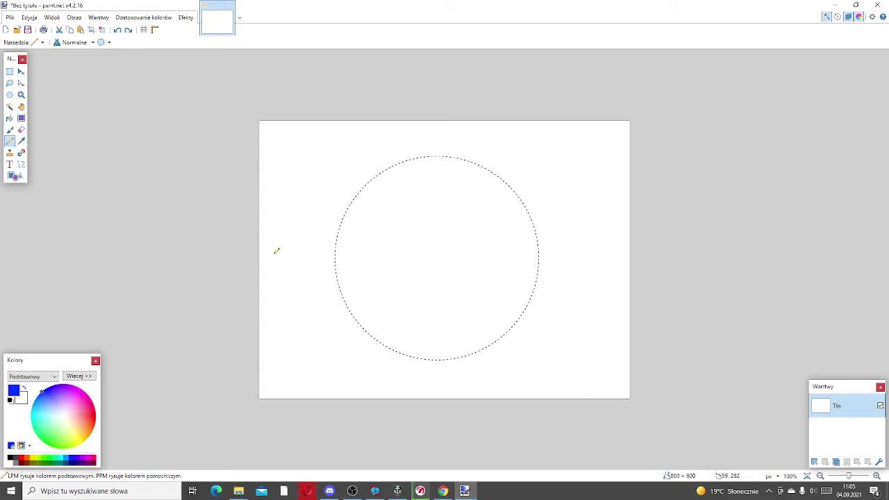
{"action": "double_click", "coordinate": [129, 30]}
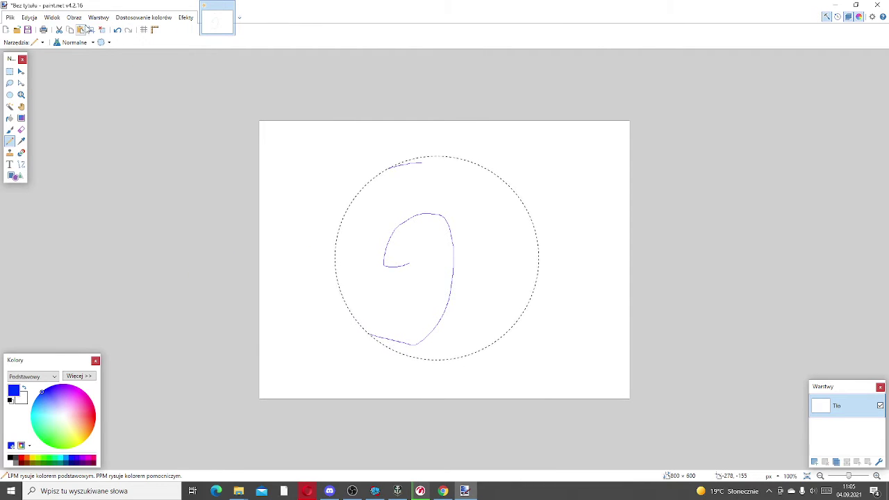
{"action": "triple_click", "coordinate": [117, 30]}
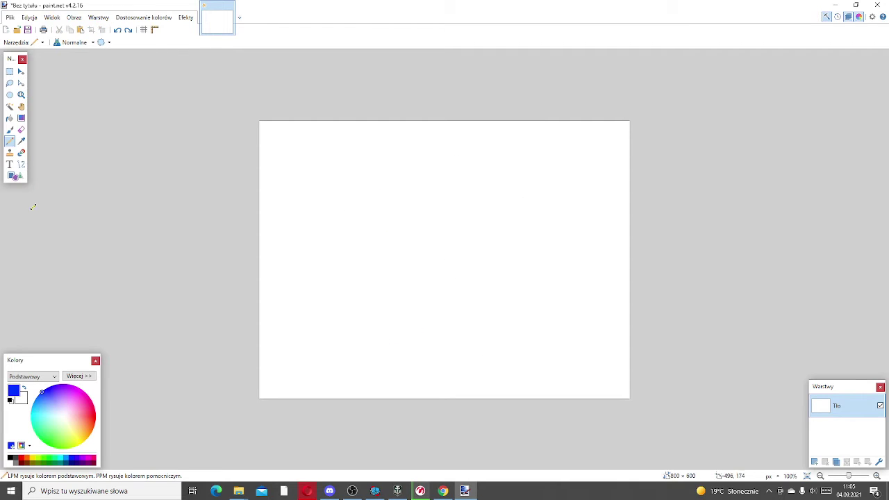
{"action": "left_click", "coordinate": [9, 153]}
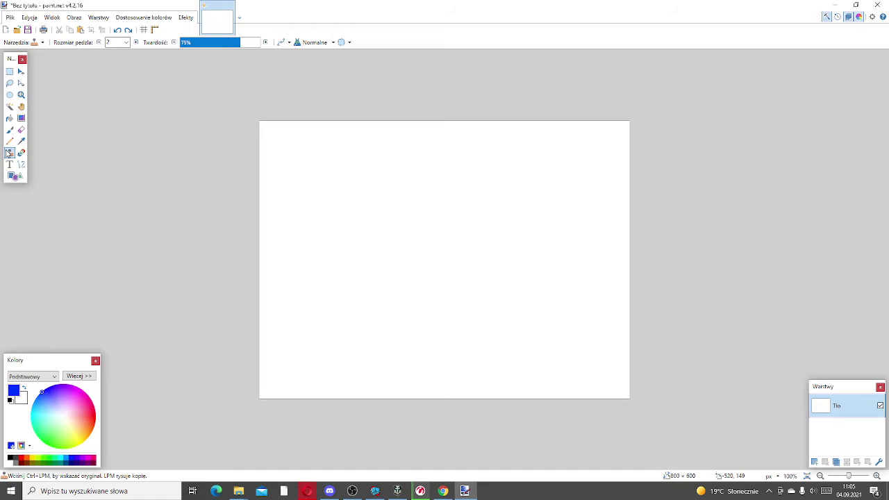
{"action": "left_click", "coordinate": [345, 234]}
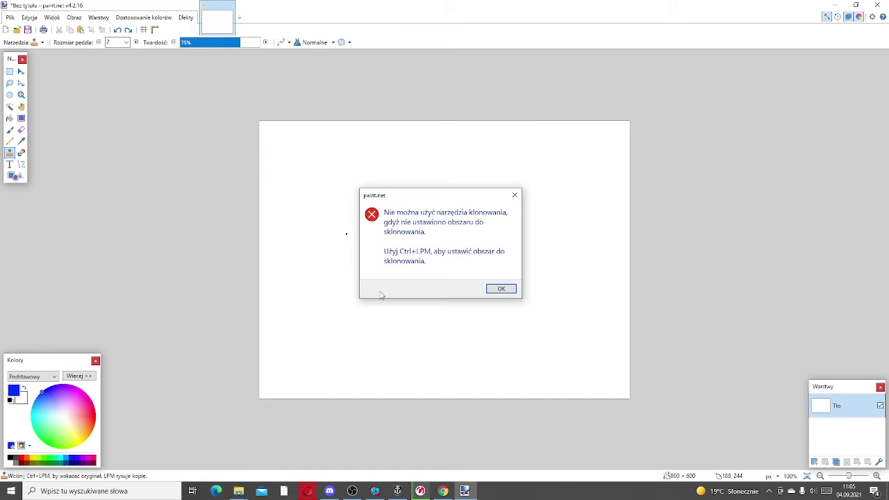
{"action": "left_click", "coordinate": [514, 192]}
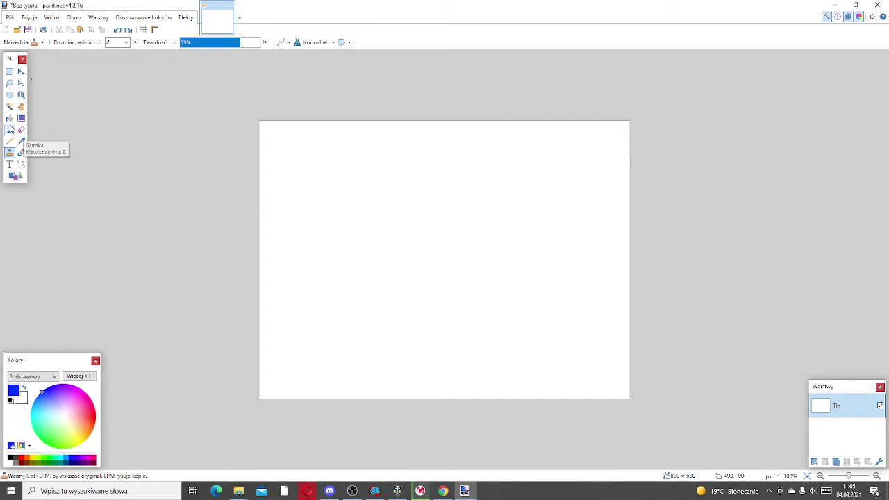
Step: Draw a blue circle near the middle of the canvas with the Ellipse shape and fill it with the same blue
{"action": "left_click", "coordinate": [17, 177]}
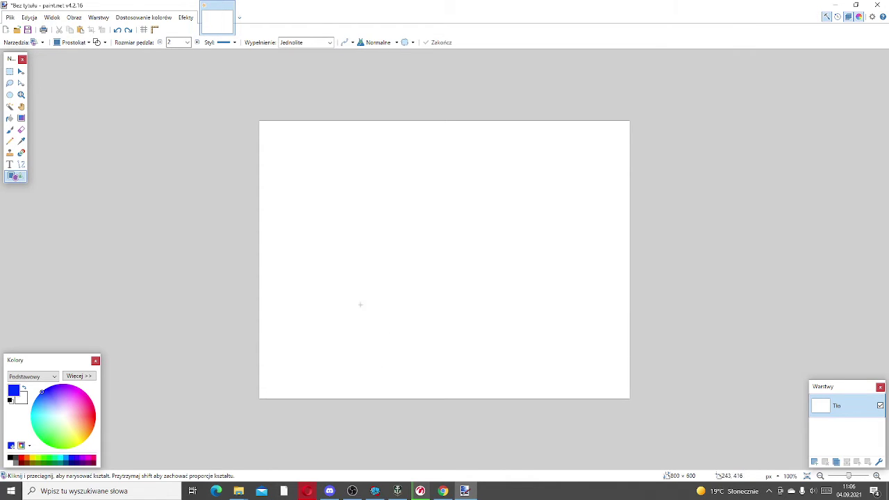
{"action": "left_click", "coordinate": [70, 43]}
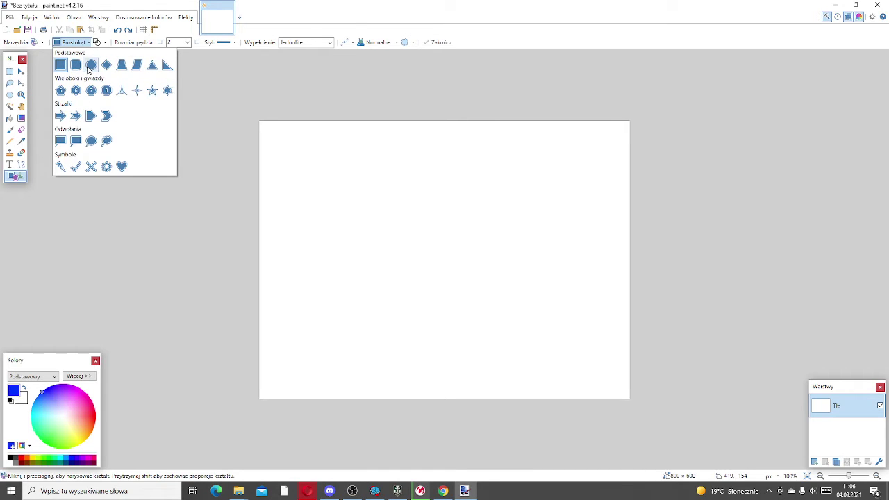
{"action": "left_click", "coordinate": [91, 65]}
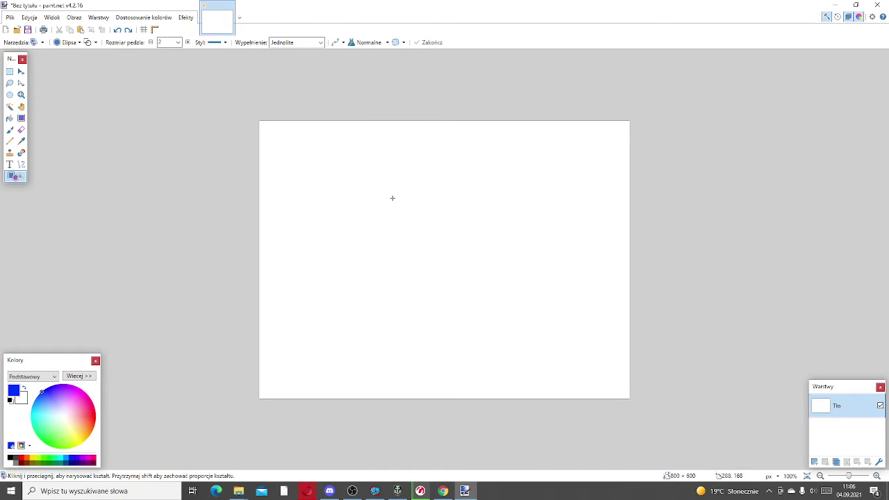
{"action": "left_click_drag", "start_coordinate": [383, 186], "coordinate": [541, 333]}
{"action": "key", "text": "Return"}
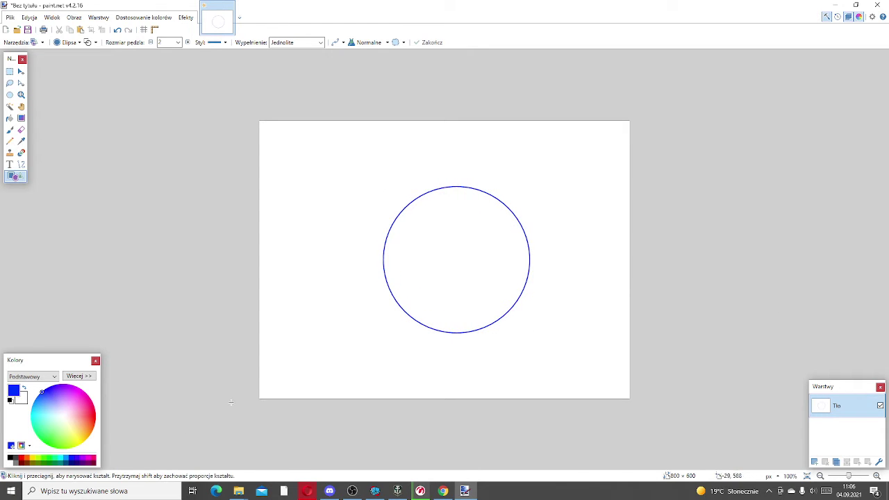
{"action": "left_click", "coordinate": [9, 118]}
{"action": "left_click", "coordinate": [448, 246]}
{"action": "left_click_drag", "start_coordinate": [66, 408], "coordinate": [58, 418]}
{"action": "left_click", "coordinate": [10, 400]}
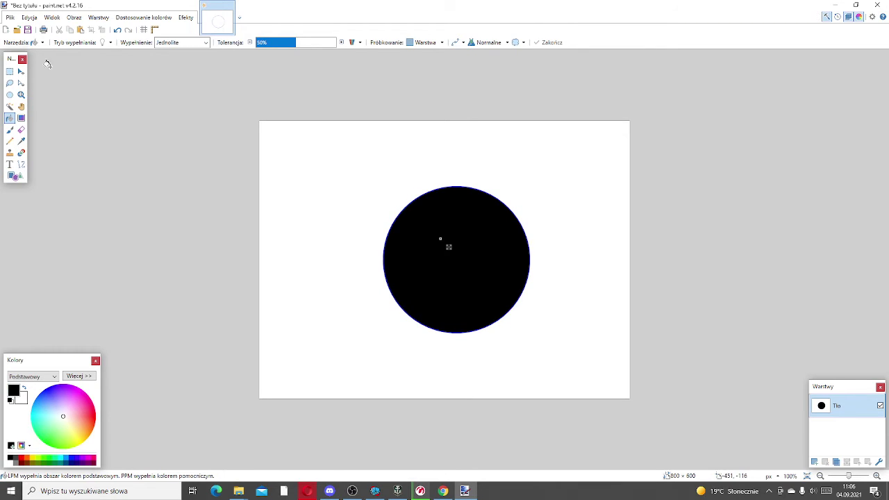
{"action": "left_click", "coordinate": [9, 130]}
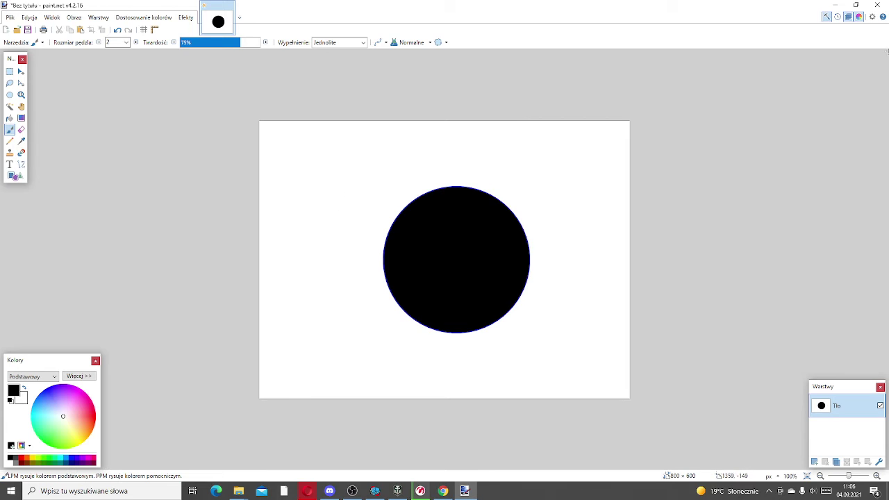
{"action": "key", "text": "f"}
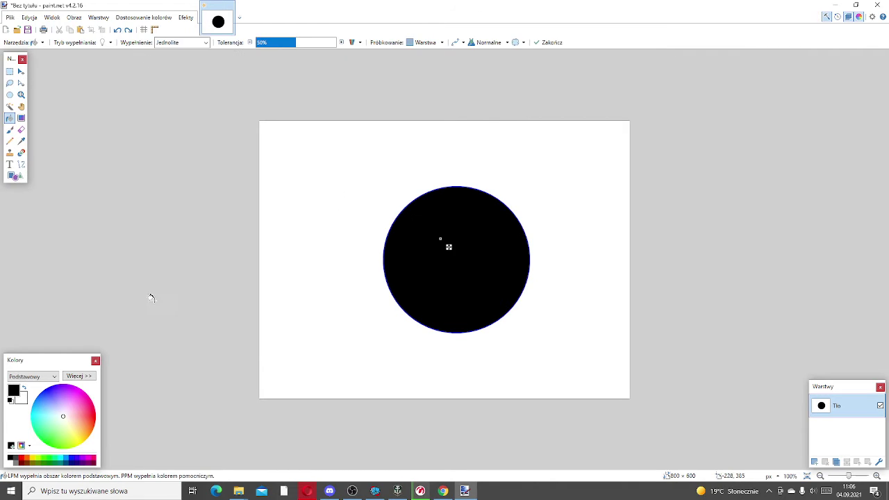
{"action": "left_click", "coordinate": [117, 31]}
{"action": "left_click", "coordinate": [117, 31]}
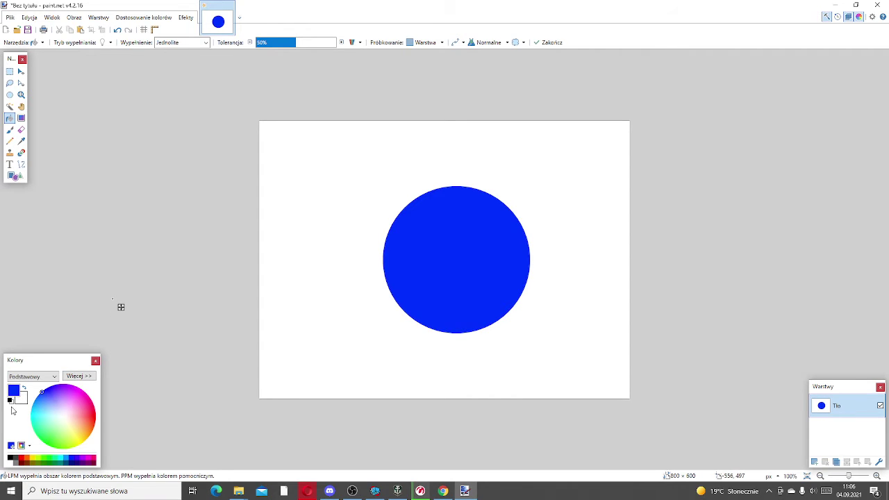
Step: Draw a black figure with a long rounded body, arms and legs inside the blue circle using the Paintbrush, undoing its single eye
{"action": "left_click", "coordinate": [10, 401]}
{"action": "left_click", "coordinate": [10, 130]}
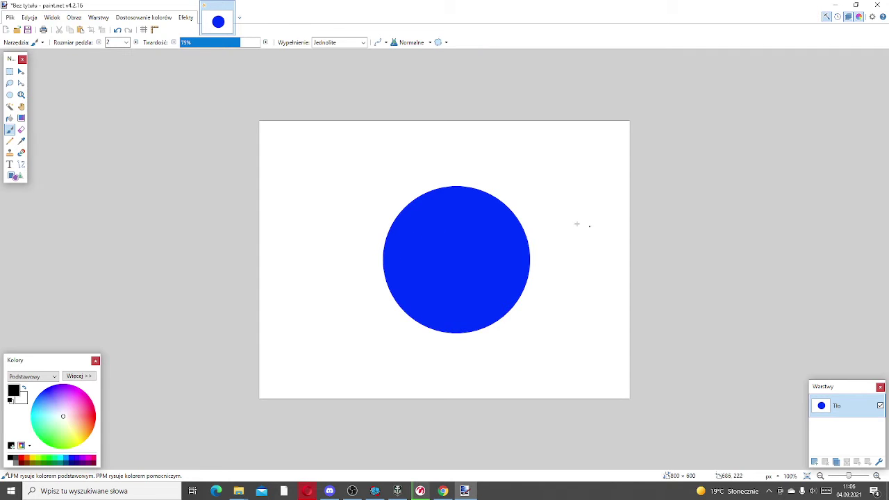
{"action": "mouse_move", "coordinate": [429, 258]}
{"action": "left_mouse_down"}
{"action": "mouse_move", "coordinate": [438, 304]}
{"action": "mouse_move", "coordinate": [467, 288]}
{"action": "left_mouse_up"}
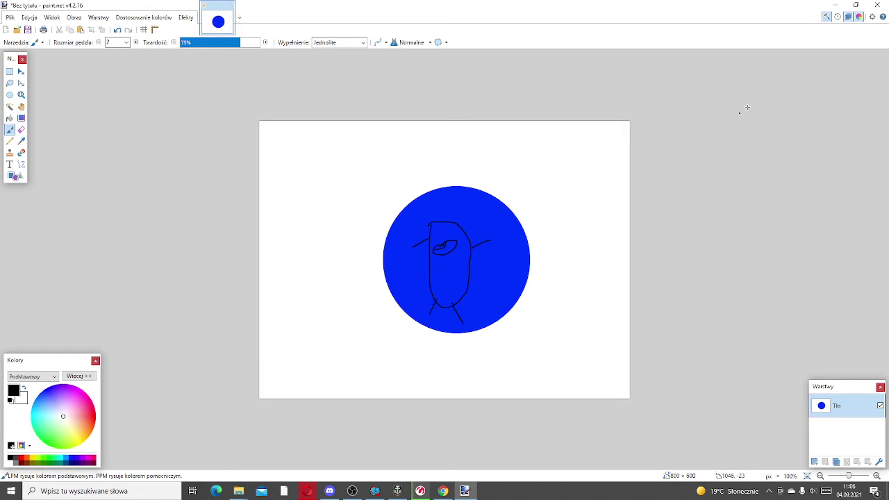
{"action": "left_click", "coordinate": [118, 29]}
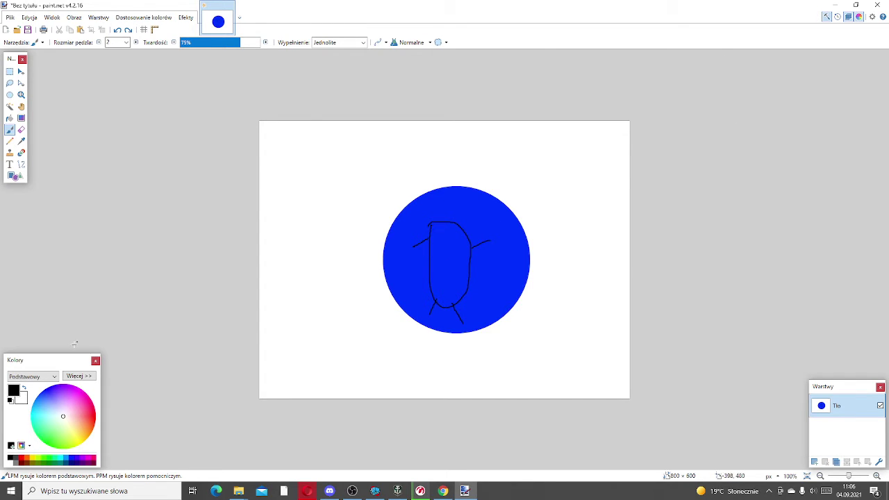
Step: Set the brush size to 10 and paint two dot eyes, a smile and a heart-shaped tuft on the figure's head
{"action": "left_click", "coordinate": [126, 43]}
{"action": "left_click", "coordinate": [119, 108]}
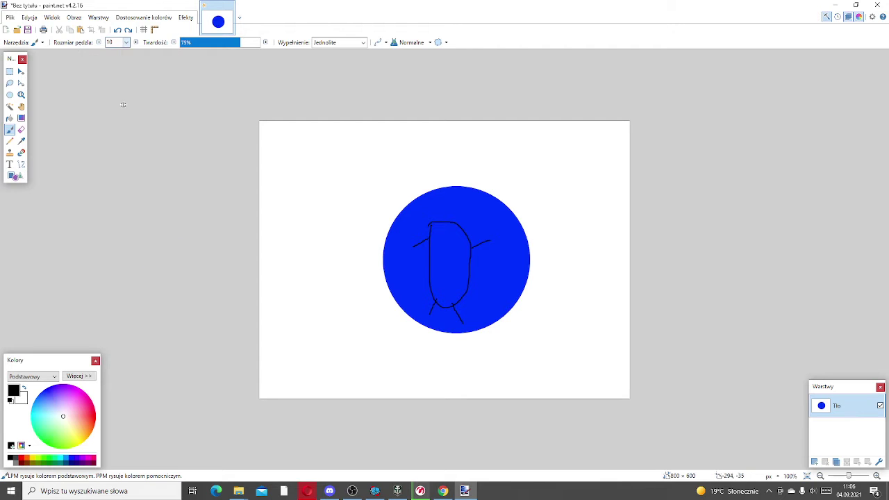
{"action": "left_click", "coordinate": [441, 240]}
{"action": "left_click", "coordinate": [452, 240]}
{"action": "left_click_drag", "start_coordinate": [437, 255], "coordinate": [457, 254]}
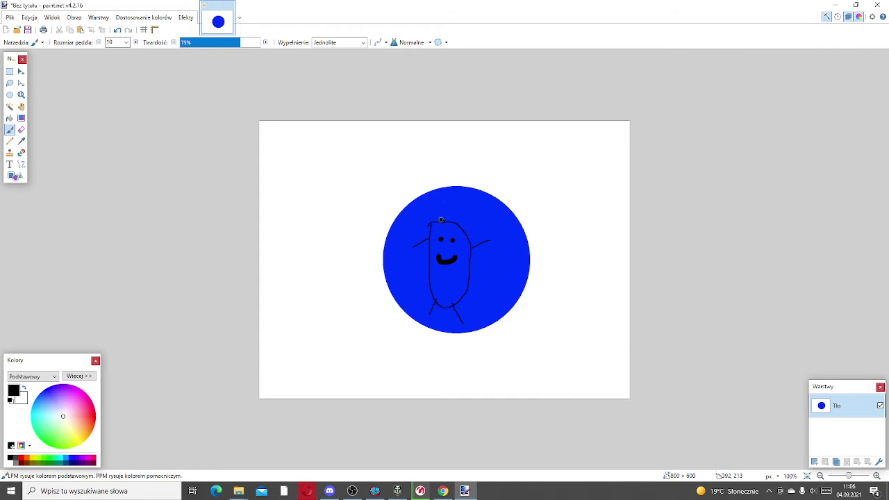
{"action": "mouse_move", "coordinate": [440, 219]}
{"action": "left_mouse_down"}
{"action": "mouse_move", "coordinate": [452, 201]}
{"action": "mouse_move", "coordinate": [473, 203]}
{"action": "mouse_move", "coordinate": [453, 226]}
{"action": "mouse_move", "coordinate": [448, 208]}
{"action": "left_mouse_up"}
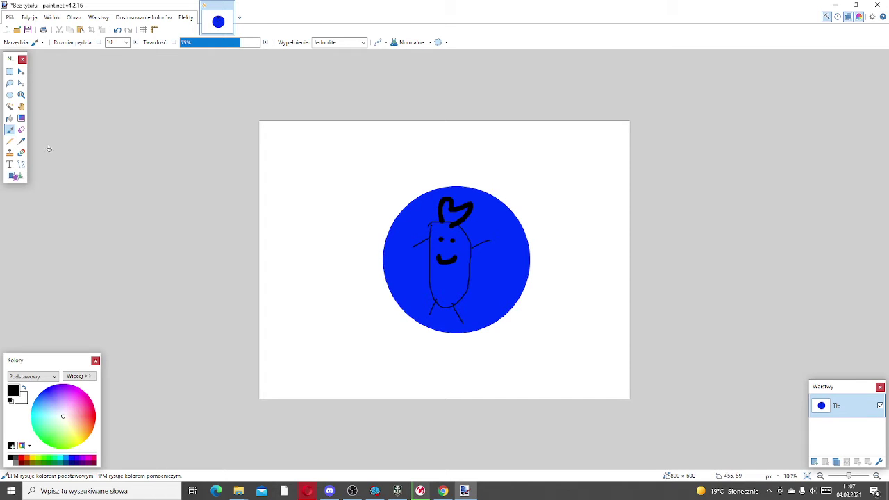
Step: Pick orange as the primary colour and apply a Paint Bucket fill to the figure's body
{"action": "left_click_drag", "start_coordinate": [68, 417], "coordinate": [88, 428]}
{"action": "left_click", "coordinate": [9, 118]}
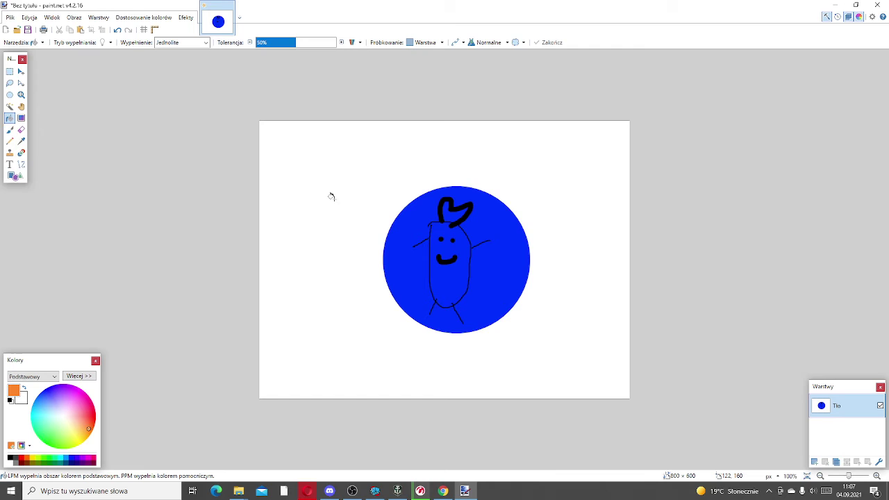
{"action": "left_click", "coordinate": [450, 241]}
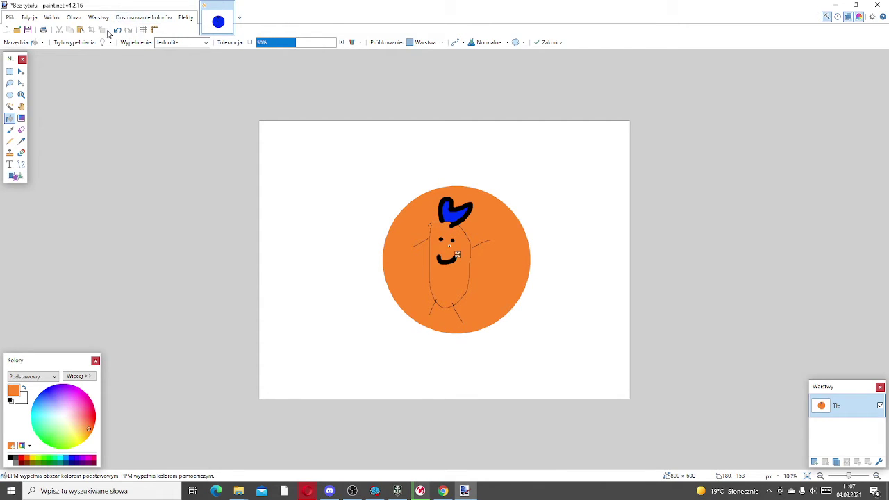
Step: Undo the orange fill and close the gap at the figure's upper-left body outline using a black brush of size 2
{"action": "left_click", "coordinate": [117, 30]}
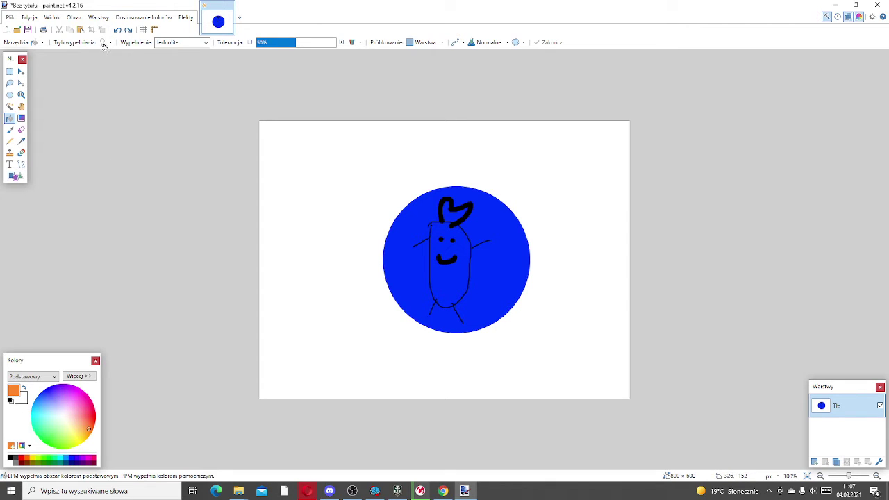
{"action": "left_click", "coordinate": [10, 129]}
{"action": "left_click", "coordinate": [128, 44]}
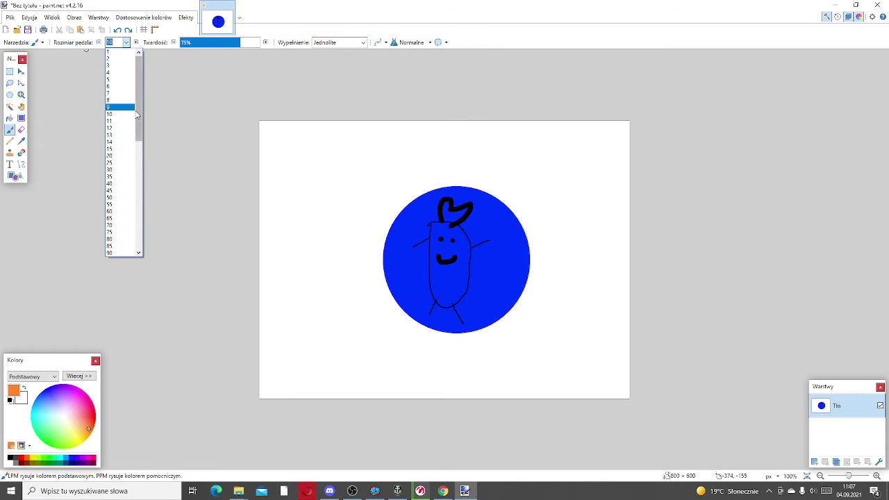
{"action": "left_click", "coordinate": [124, 58]}
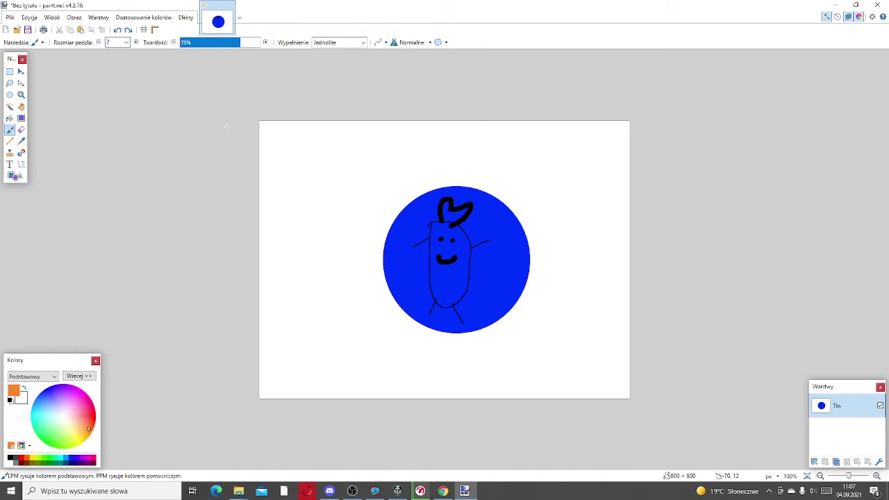
{"action": "left_click", "coordinate": [10, 401]}
Step: Pick a deeper orange and fill the figure's body and heart-shaped tuft with the Paint Bucket
{"action": "left_click", "coordinate": [28, 459]}
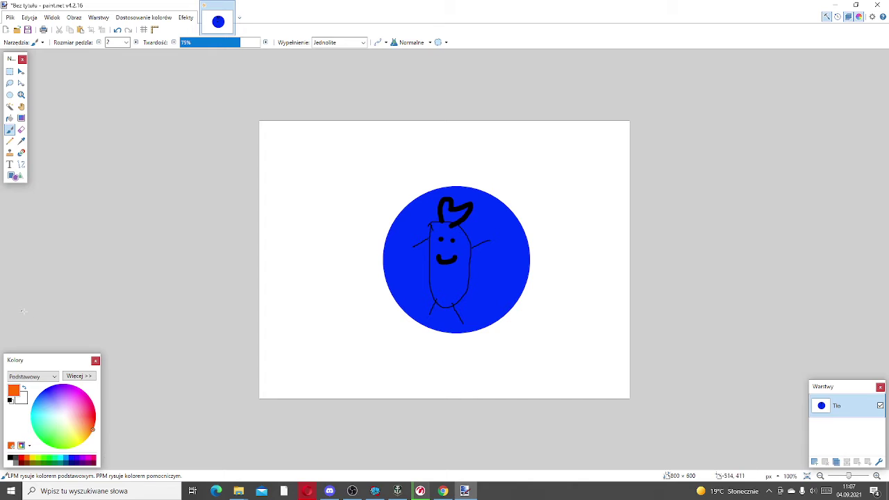
{"action": "left_click", "coordinate": [10, 118]}
{"action": "left_click", "coordinate": [9, 118]}
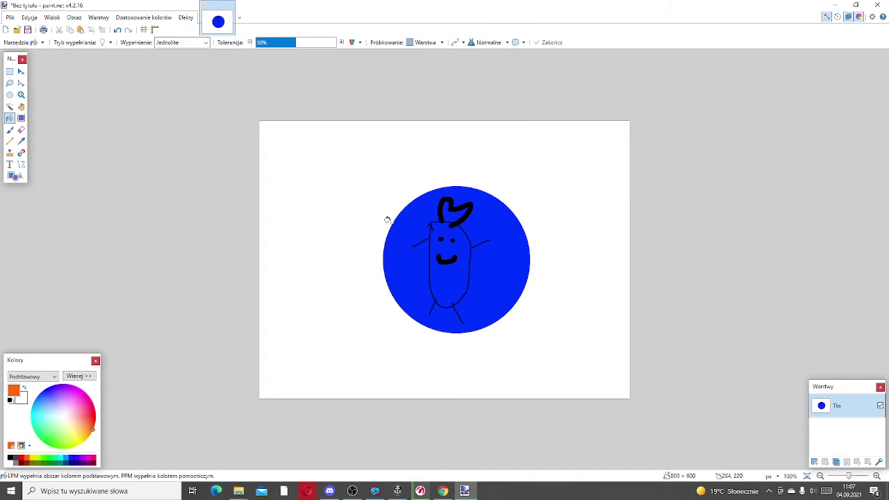
{"action": "left_click", "coordinate": [440, 246]}
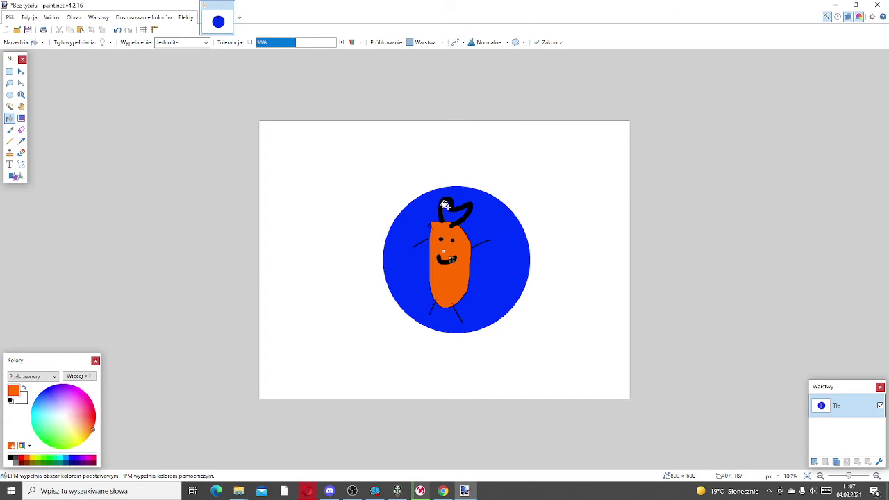
{"action": "left_click", "coordinate": [453, 214]}
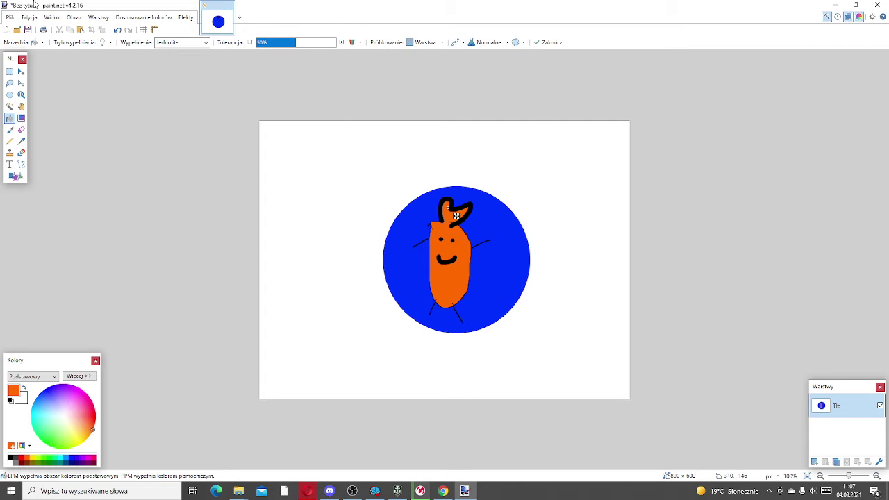
Step: Save the drawing as a PNG named awa in the Obrazy folder with the default save settings, and switch to Discord
{"action": "left_click", "coordinate": [10, 17]}
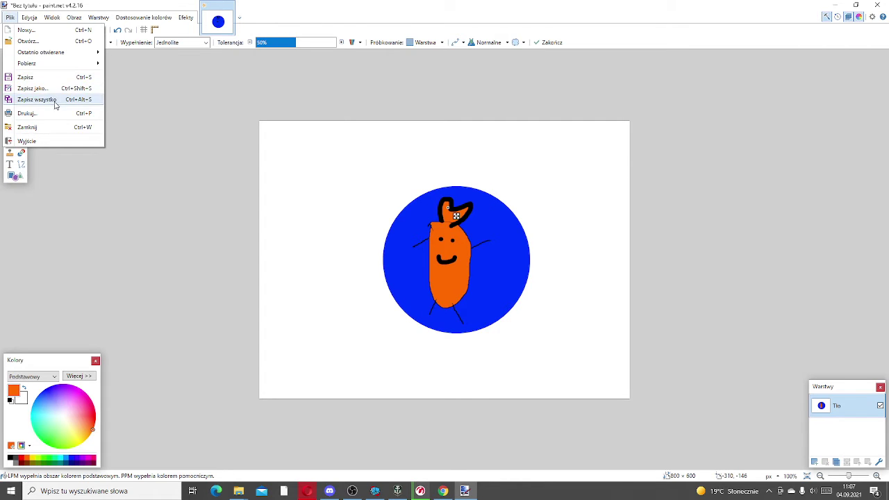
{"action": "left_click", "coordinate": [49, 88]}
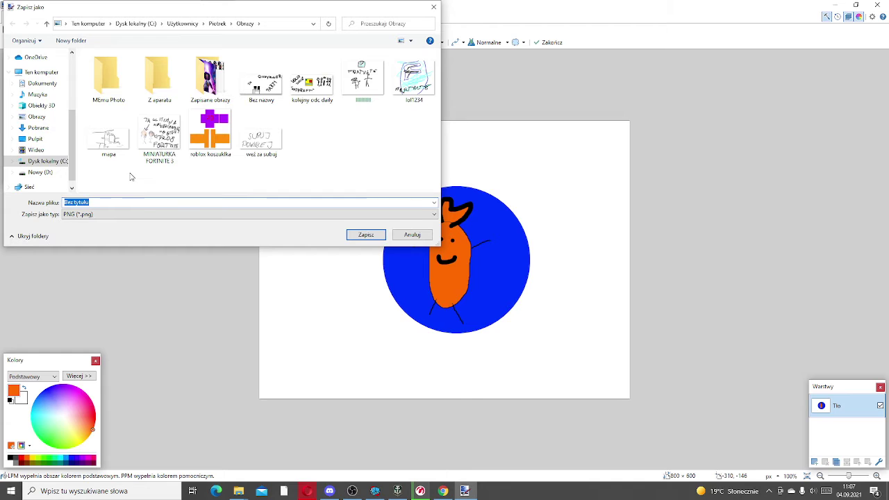
{"action": "type", "text": "awa"}
{"action": "left_click", "coordinate": [359, 233]}
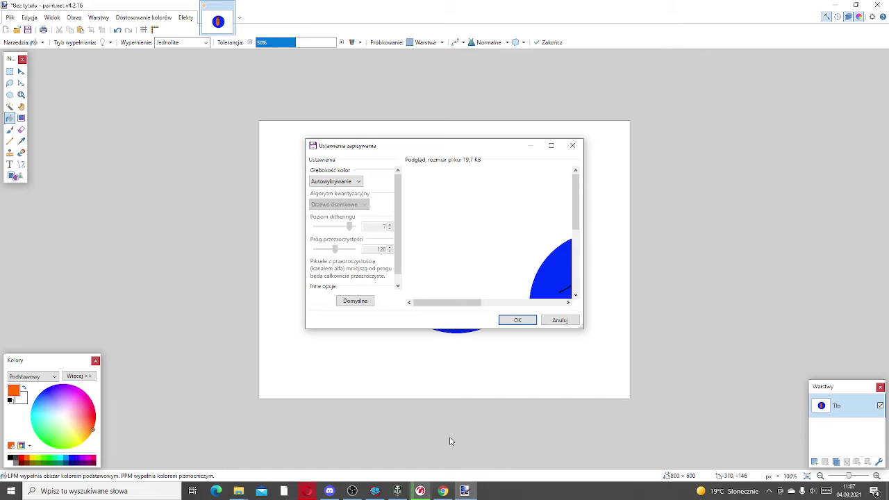
{"action": "left_click", "coordinate": [517, 320]}
{"action": "left_click", "coordinate": [330, 491]}
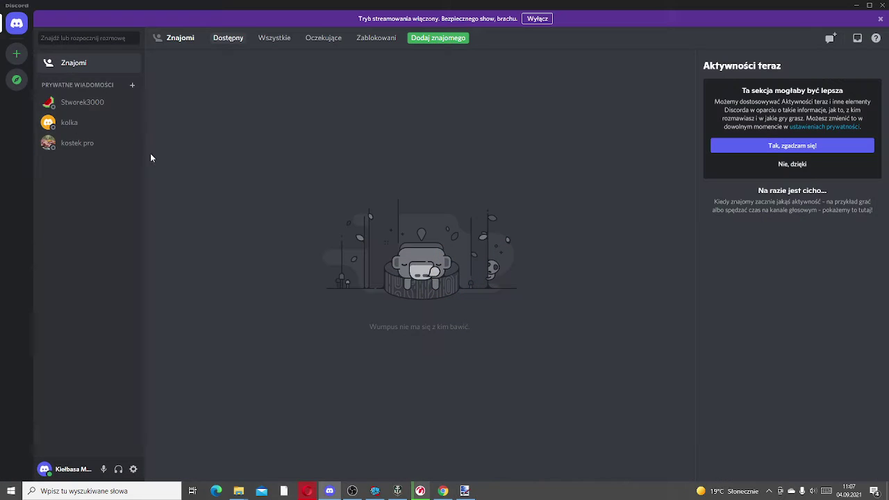
{"action": "left_click", "coordinate": [45, 471]}
{"action": "left_click", "coordinate": [47, 472]}
{"action": "left_click", "coordinate": [46, 472]}
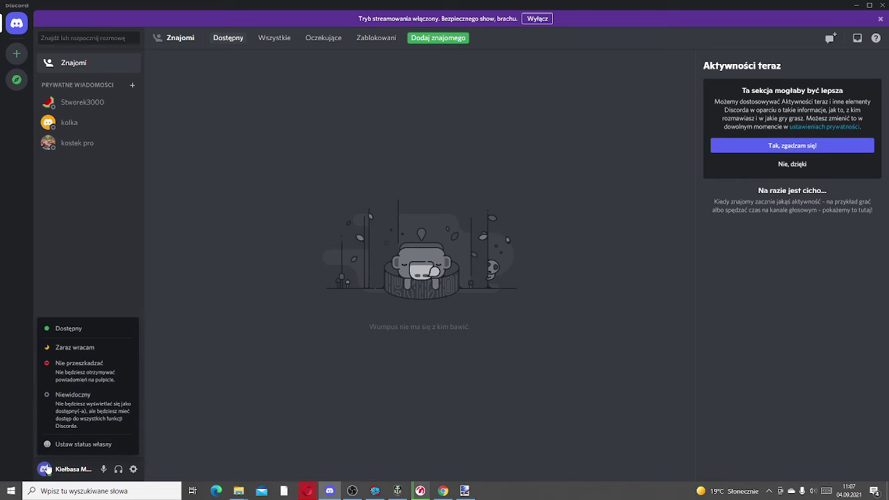
{"action": "left_click", "coordinate": [47, 471]}
{"action": "left_click", "coordinate": [47, 470]}
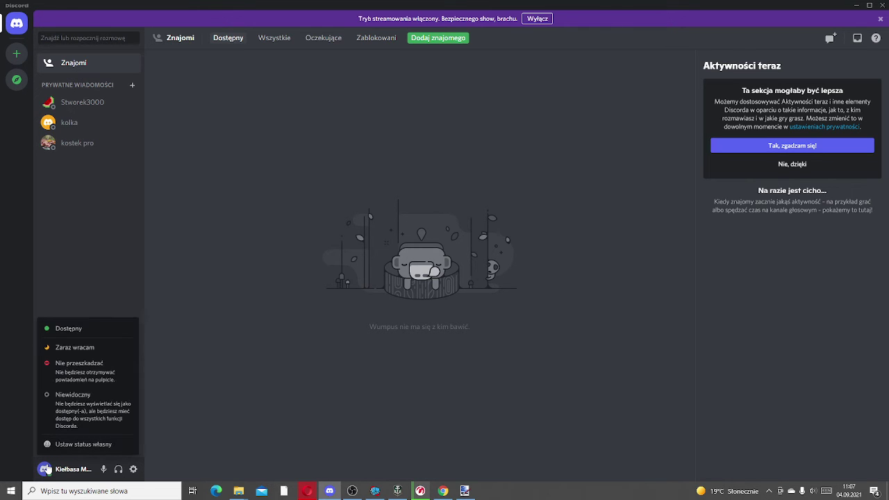
{"action": "left_click", "coordinate": [61, 445]}
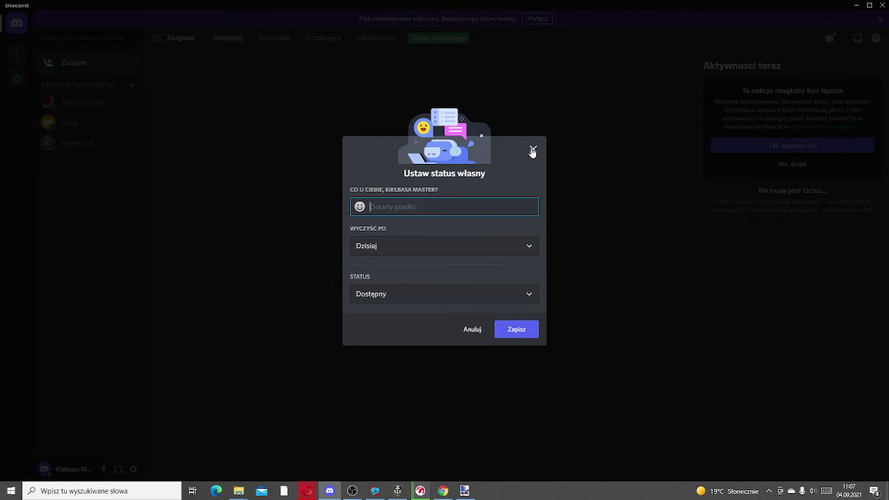
{"action": "type", "text": "d"}
{"action": "key", "text": "BackSpace"}
{"action": "key", "text": "BackSpace"}
{"action": "left_click", "coordinate": [532, 146]}
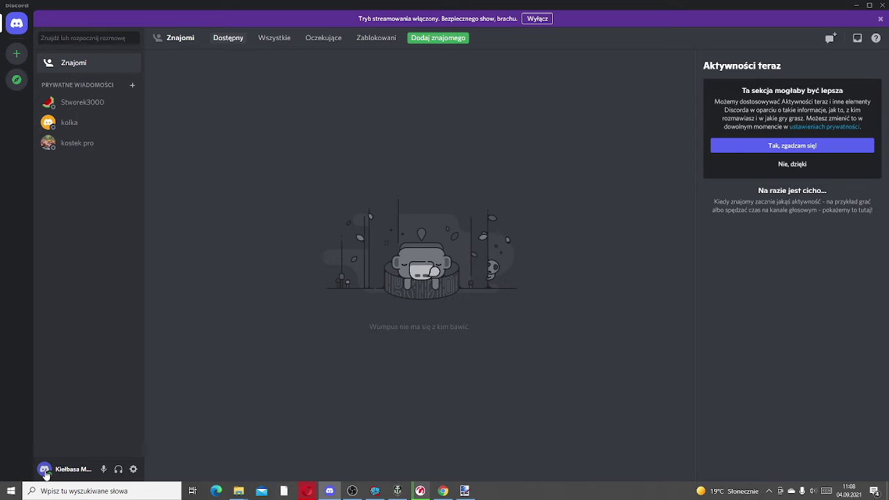
Step: Try to reach the user profile settings while streamer mode is on, and leave the settings
{"action": "left_click", "coordinate": [133, 468]}
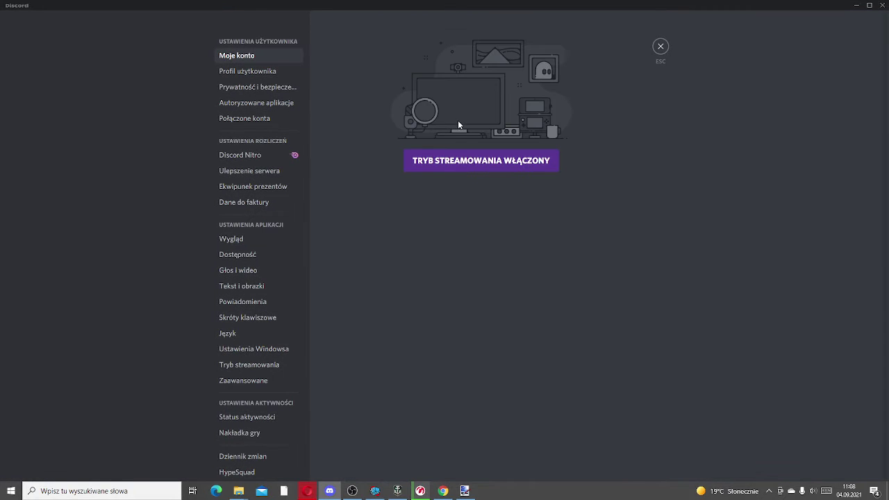
{"action": "left_click", "coordinate": [273, 70]}
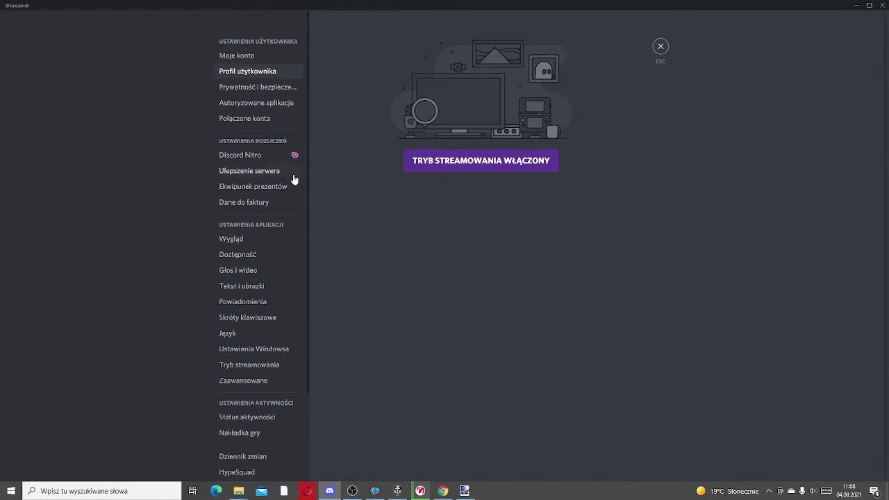
{"action": "left_click", "coordinate": [479, 164]}
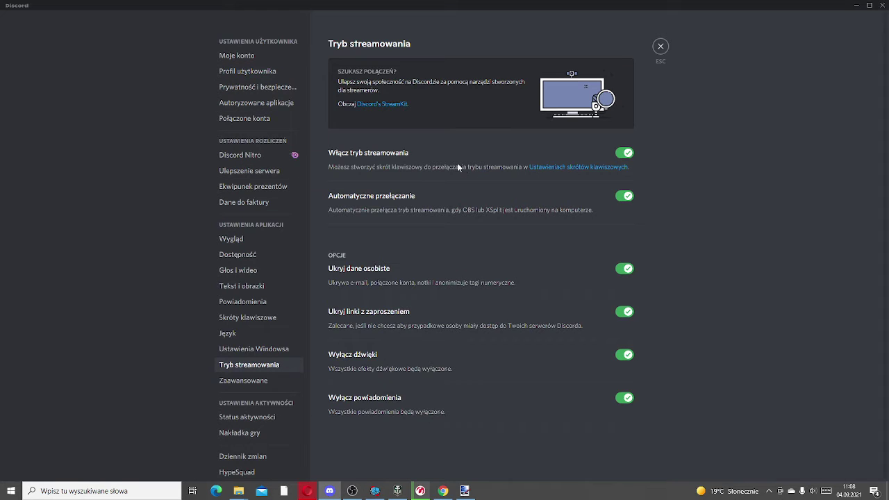
{"action": "left_click", "coordinate": [253, 72]}
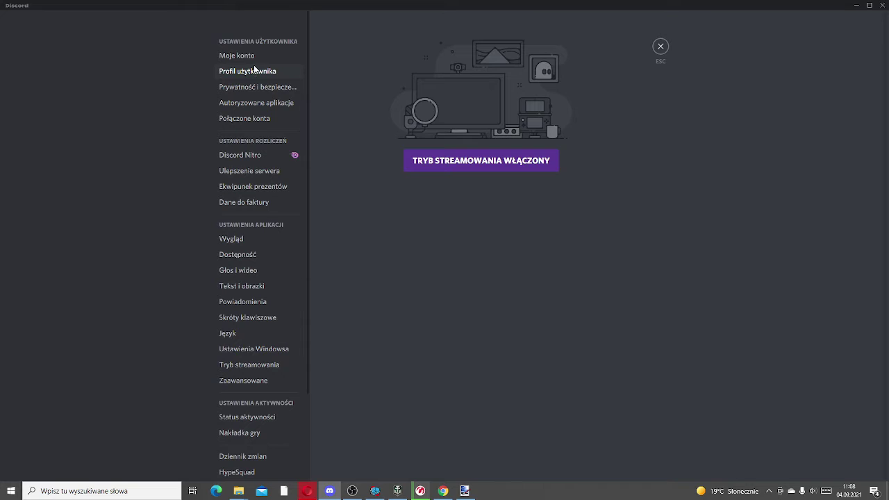
{"action": "left_click", "coordinate": [520, 163]}
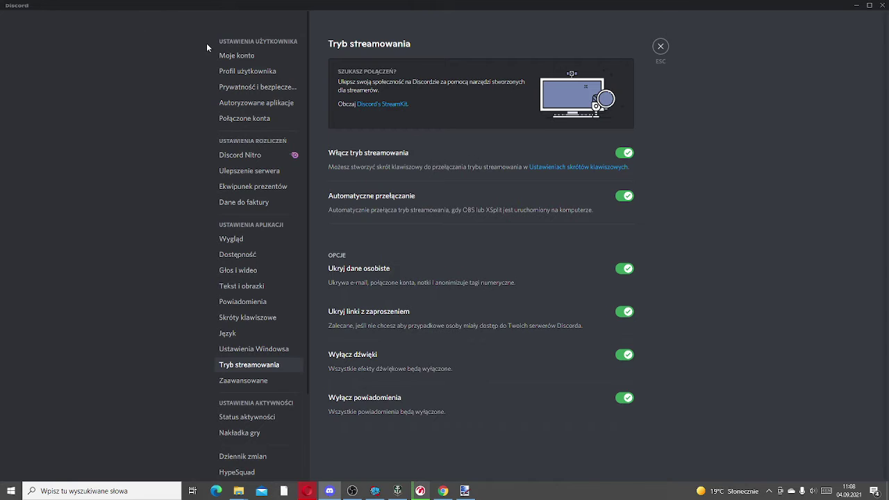
{"action": "left_click", "coordinate": [252, 72]}
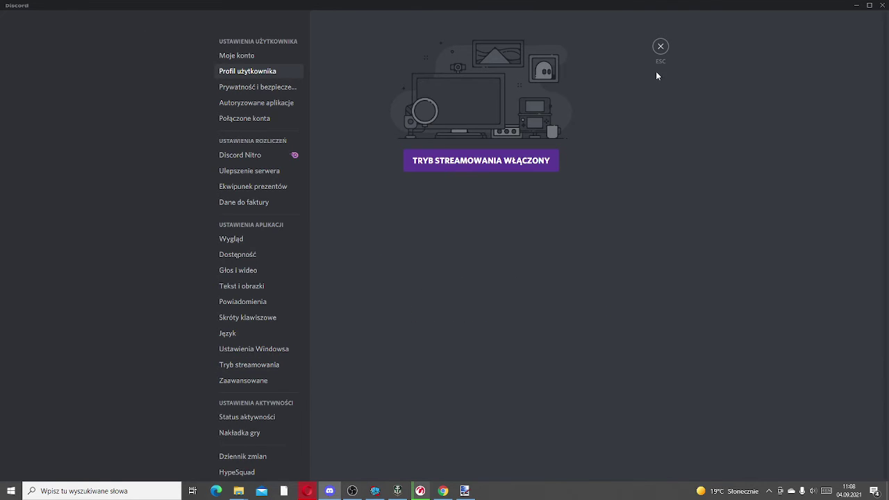
{"action": "left_click", "coordinate": [661, 45]}
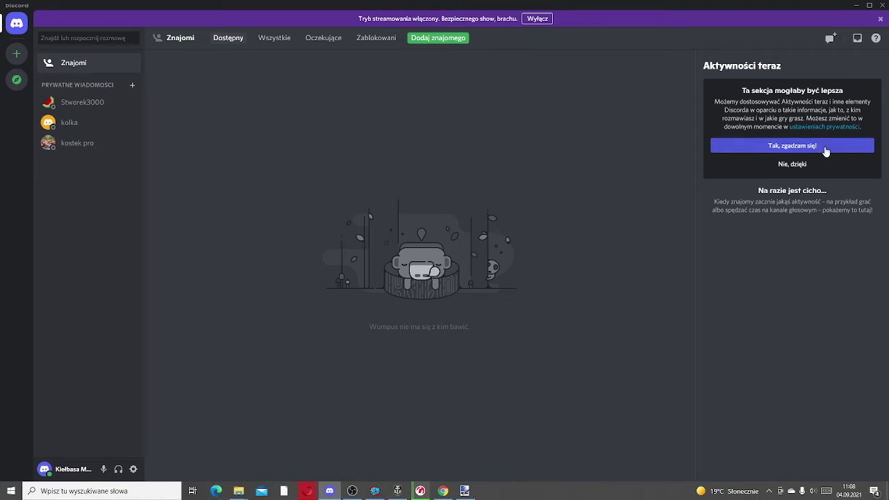
Step: Decline the activity-sharing suggestion and turn off streamer mode
{"action": "left_click", "coordinate": [791, 164]}
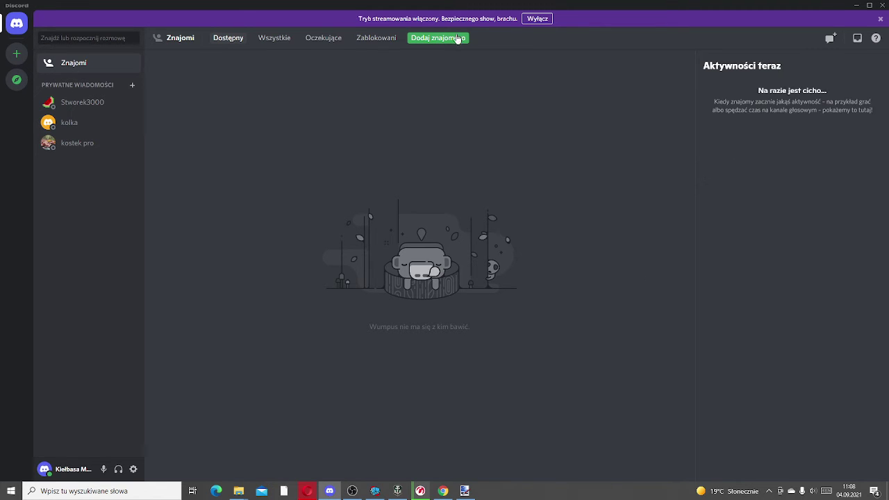
{"action": "left_click", "coordinate": [529, 20]}
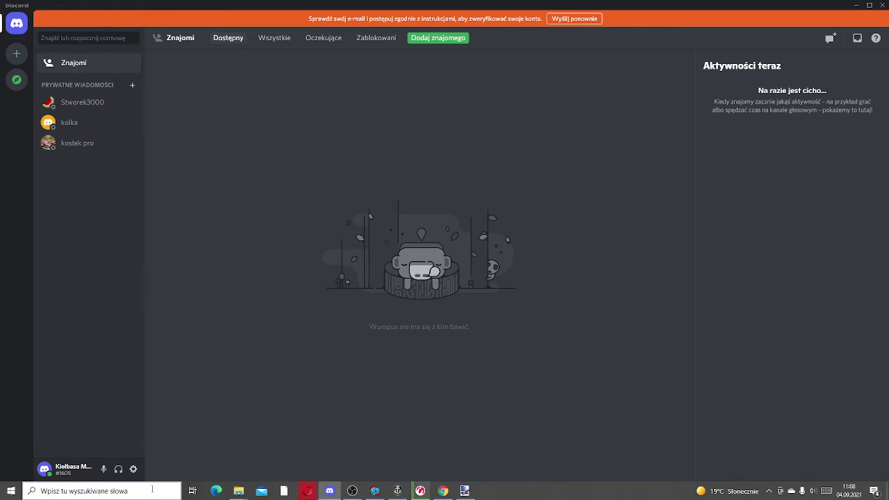
Step: Open the account's profile for editing and start choosing an image file for the avatar
{"action": "left_click", "coordinate": [134, 469]}
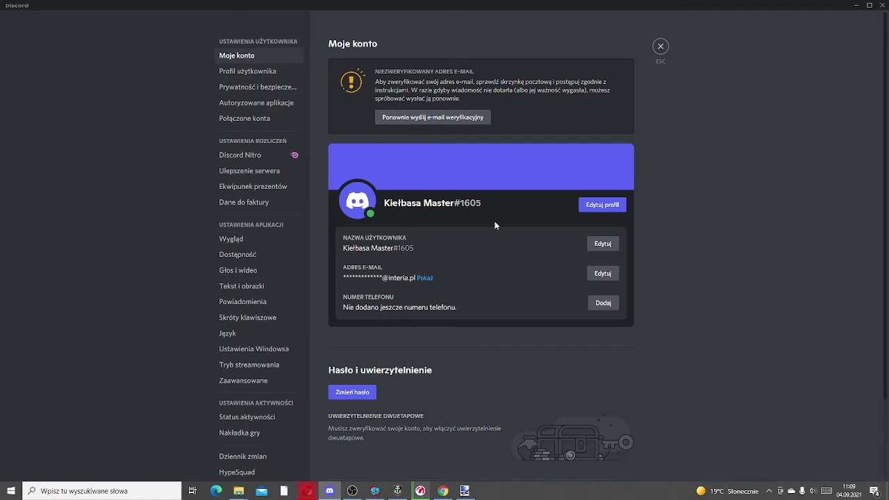
{"action": "left_click", "coordinate": [625, 205]}
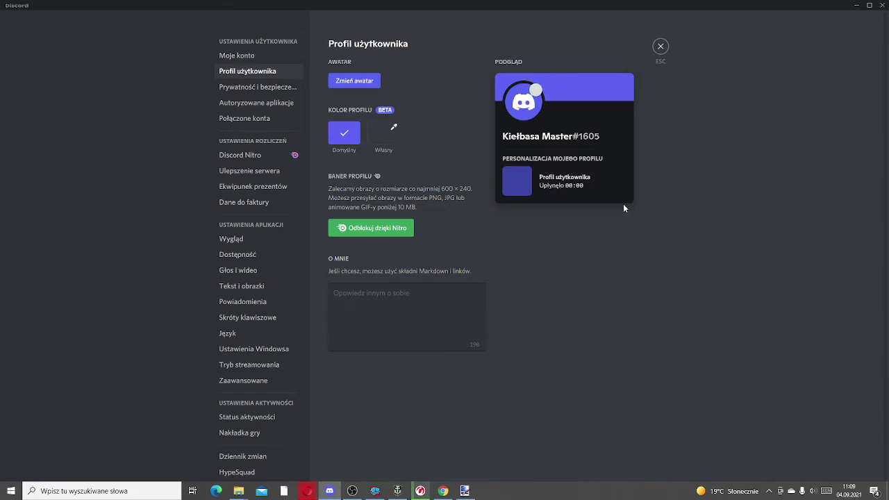
{"action": "left_click", "coordinate": [530, 98]}
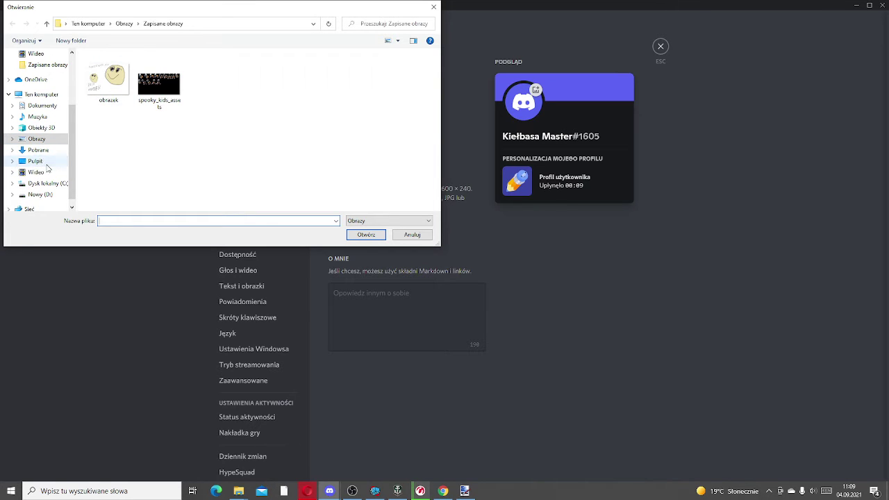
Step: Look through the Pulpit and Pobrane folders, including the wadadadw and gry subfolders, for the avatar image
{"action": "left_click", "coordinate": [46, 162]}
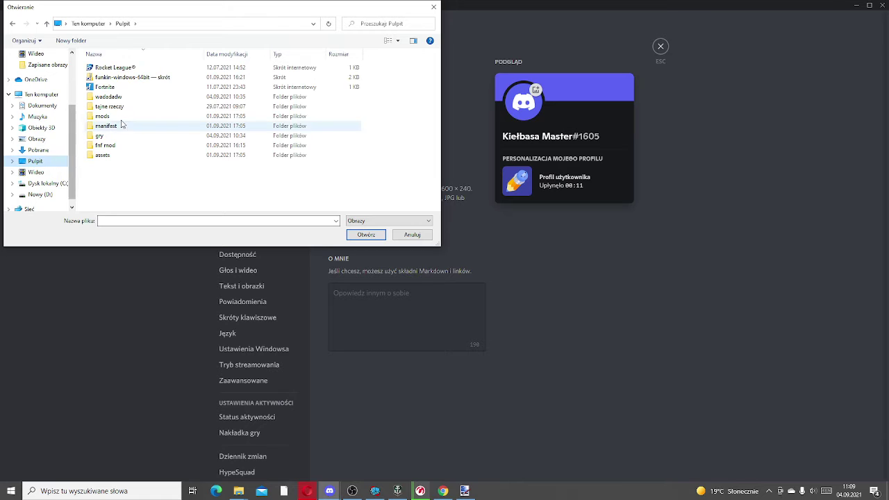
{"action": "left_click", "coordinate": [127, 77]}
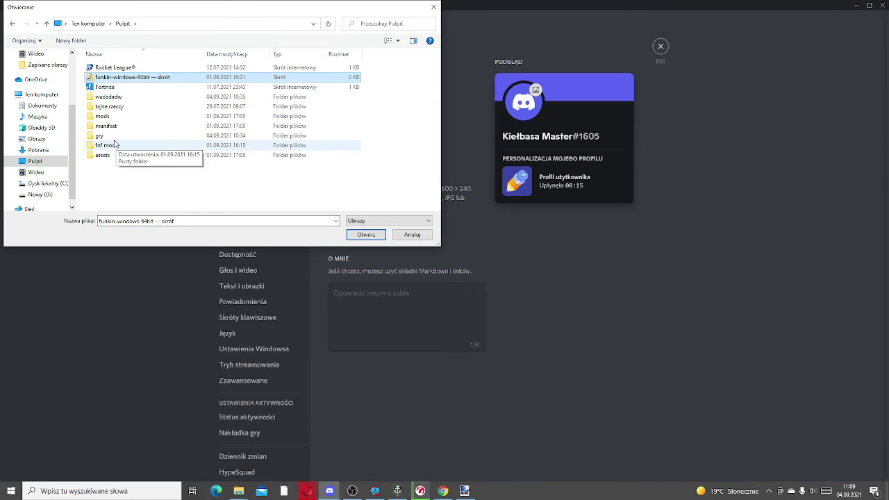
{"action": "double_click", "coordinate": [120, 97]}
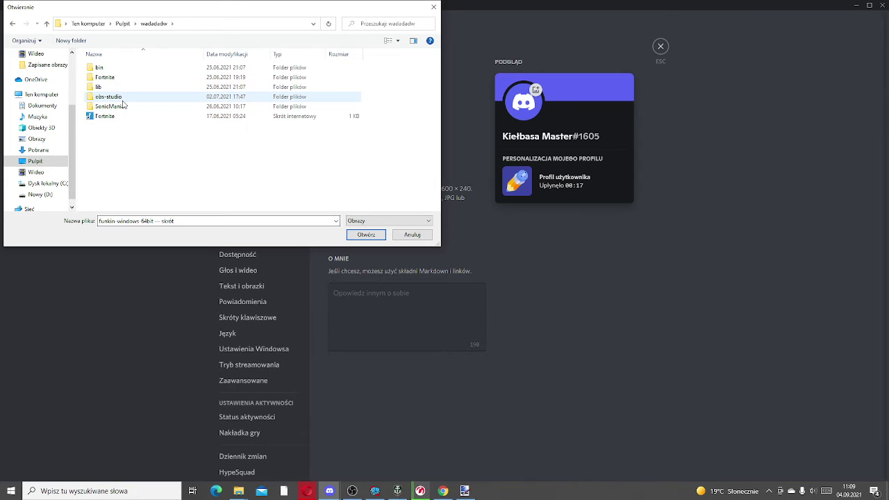
{"action": "double_click", "coordinate": [118, 77]}
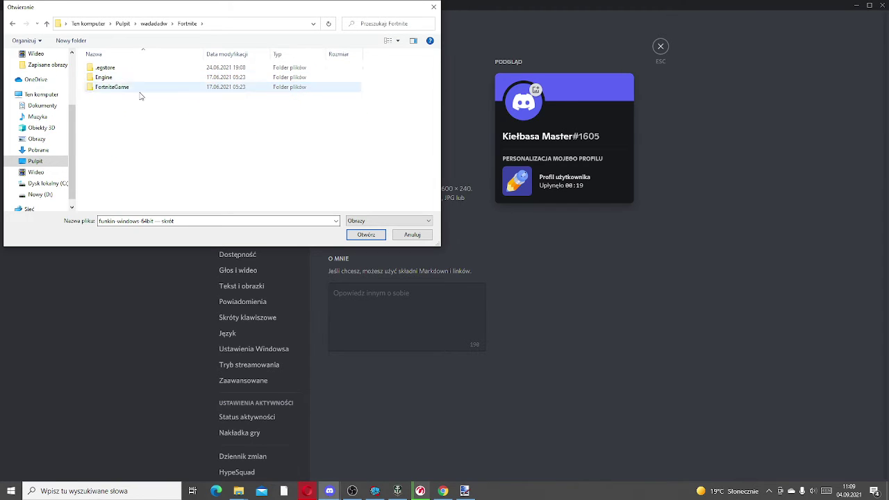
{"action": "double_click", "coordinate": [124, 89]}
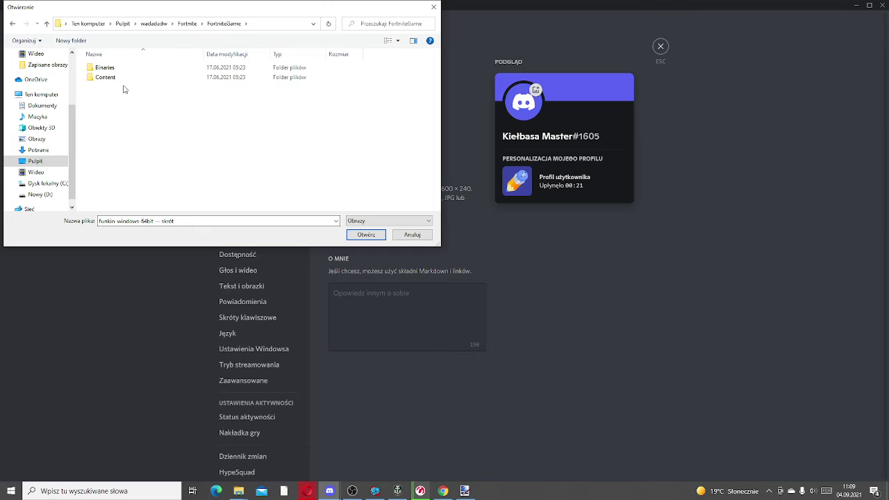
{"action": "double_click", "coordinate": [121, 79]}
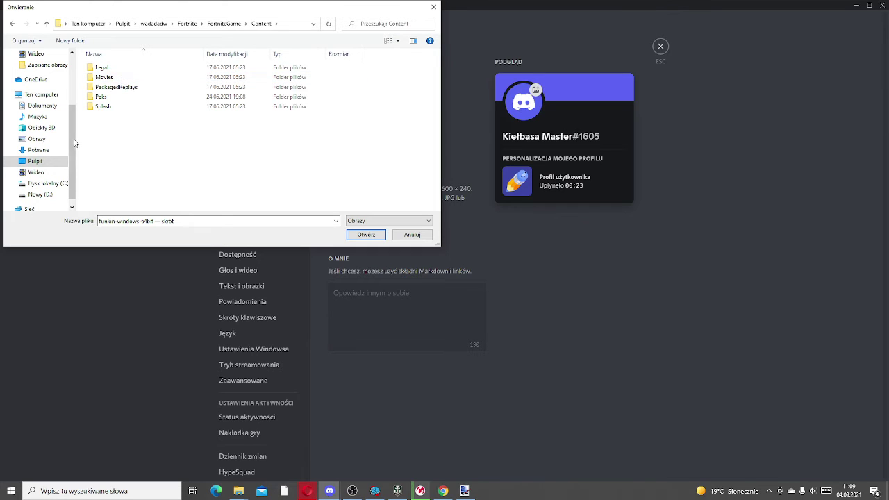
{"action": "left_click", "coordinate": [61, 166]}
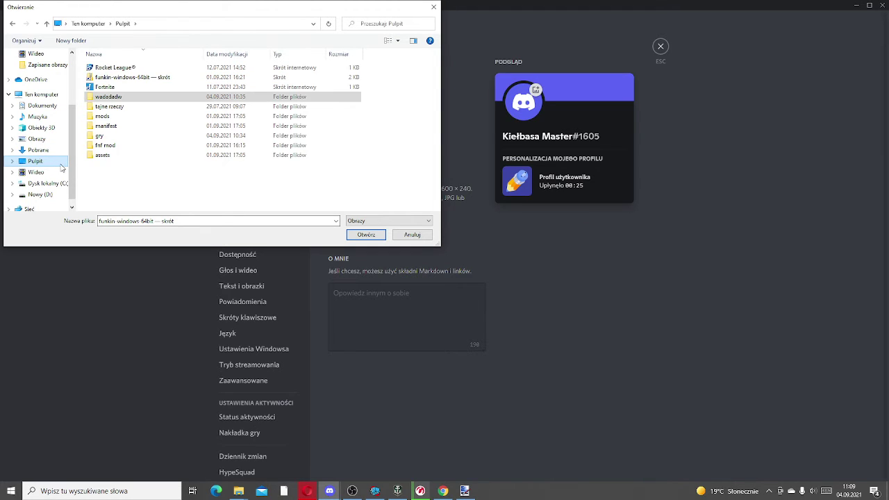
{"action": "left_click", "coordinate": [104, 138]}
{"action": "double_click", "coordinate": [104, 138]}
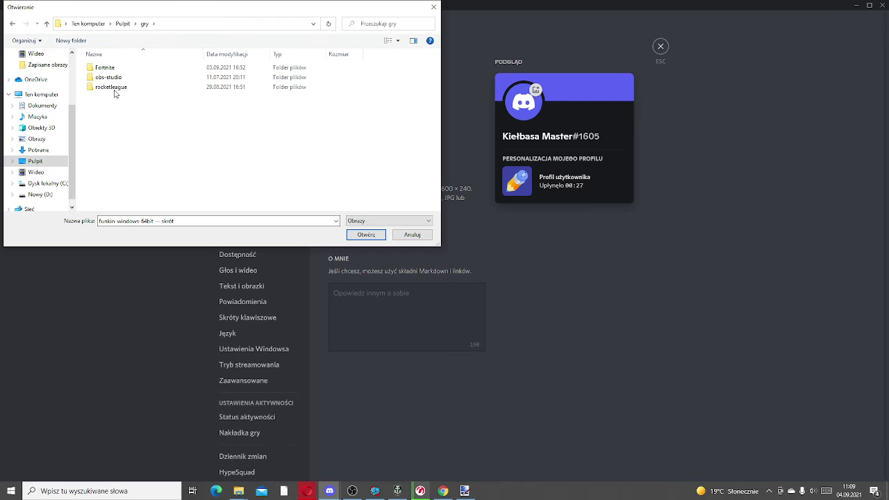
{"action": "double_click", "coordinate": [101, 68]}
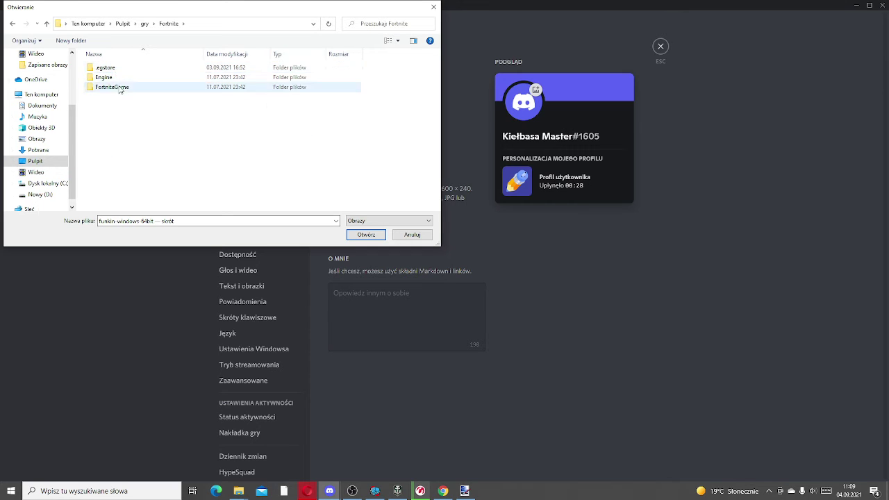
{"action": "left_click", "coordinate": [59, 166]}
{"action": "left_click", "coordinate": [58, 153]}
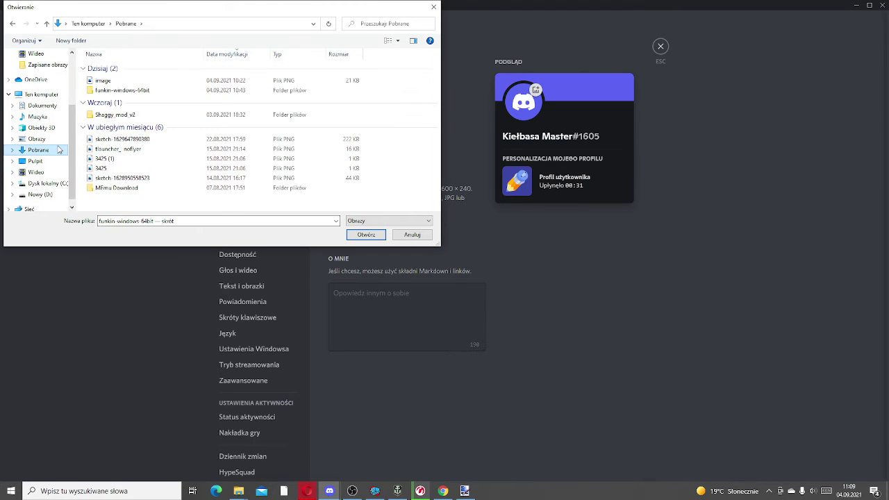
Step: Set the awatar image from Obrazy as the avatar, enlarged to the maximum and centred on the blue circle, and save the profile changes
{"action": "left_click", "coordinate": [58, 140]}
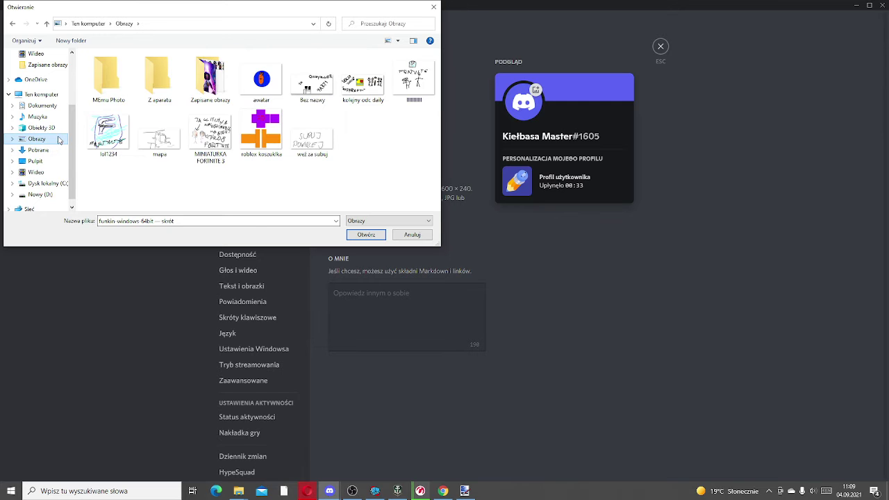
{"action": "double_click", "coordinate": [261, 78]}
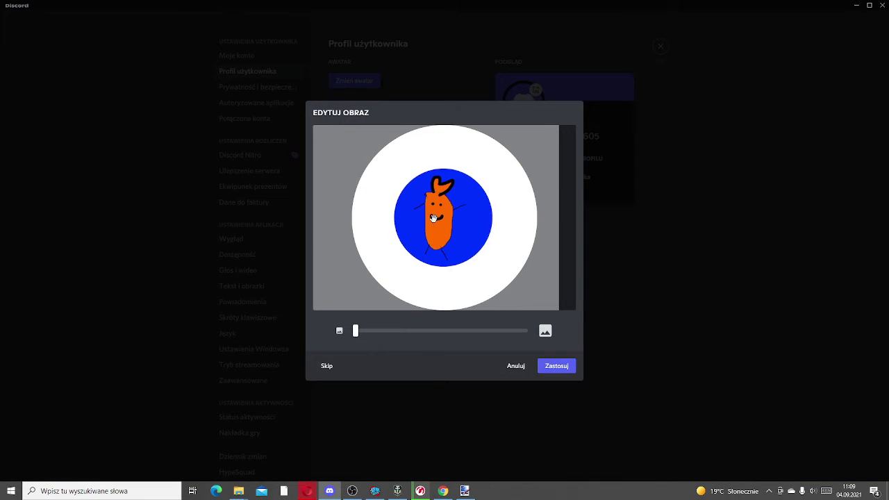
{"action": "left_click_drag", "start_coordinate": [433, 219], "coordinate": [421, 219]}
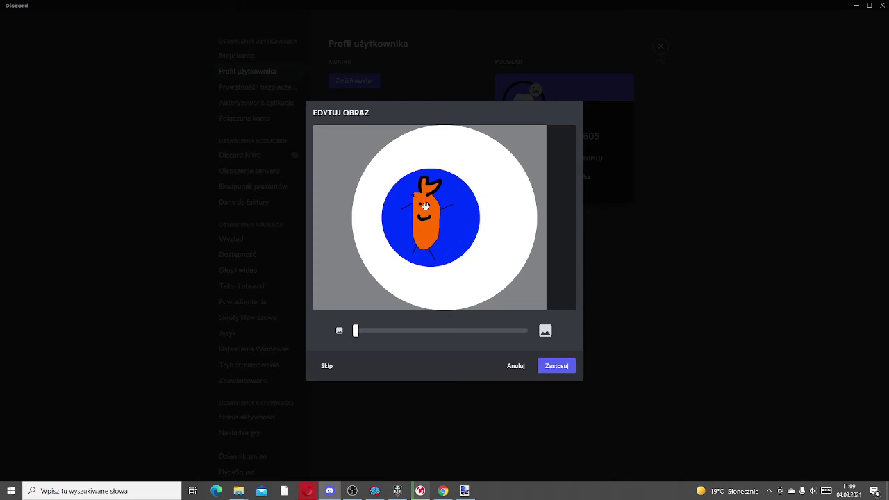
{"action": "left_click_drag", "start_coordinate": [379, 336], "coordinate": [524, 344]}
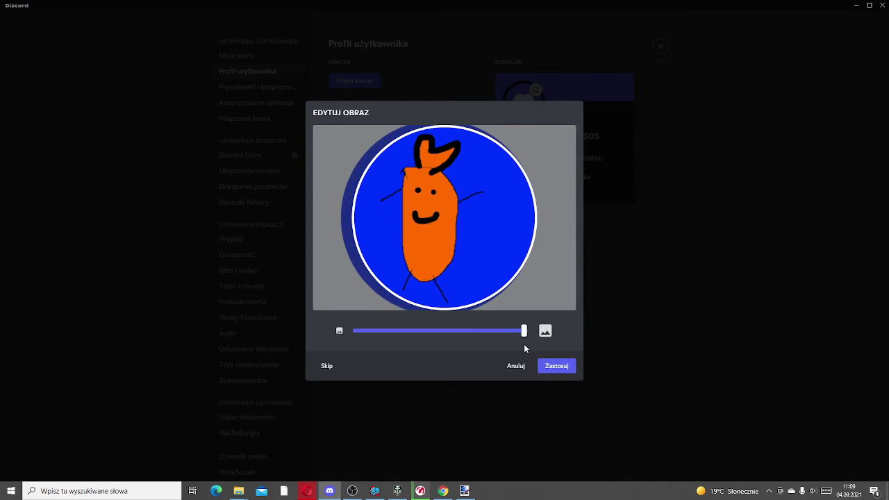
{"action": "left_click_drag", "start_coordinate": [447, 259], "coordinate": [453, 265]}
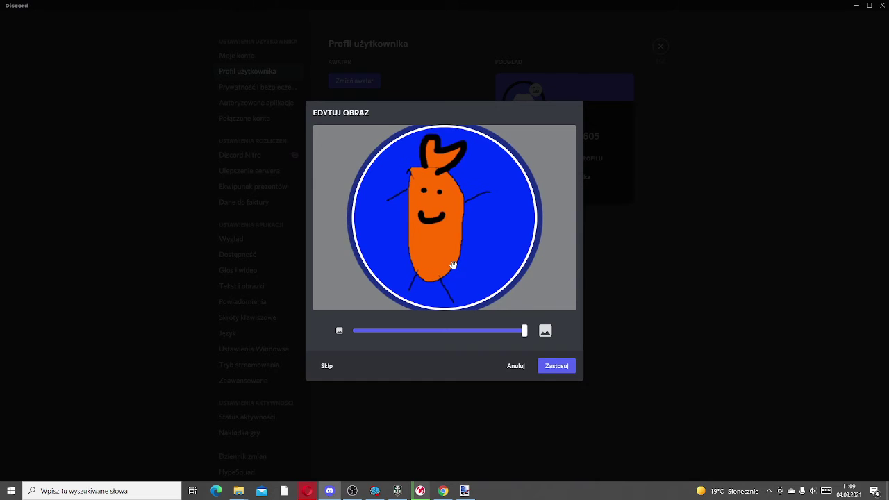
{"action": "left_click", "coordinate": [547, 368]}
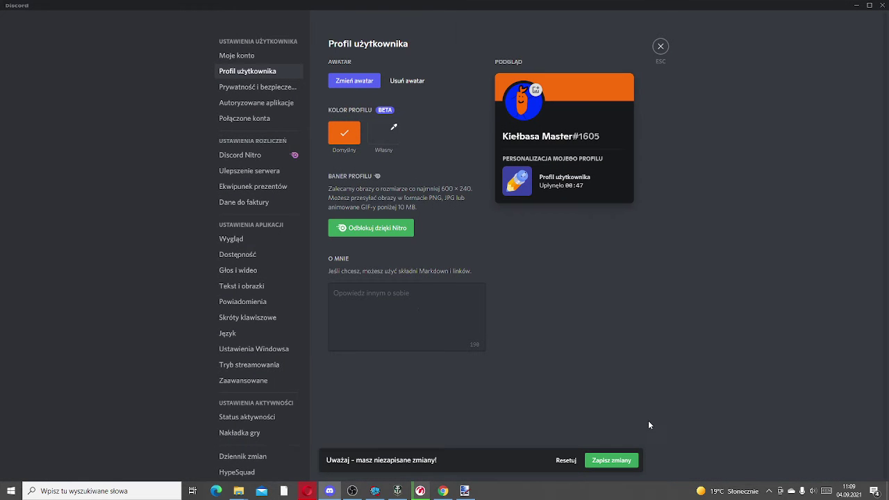
{"action": "left_click", "coordinate": [613, 459]}
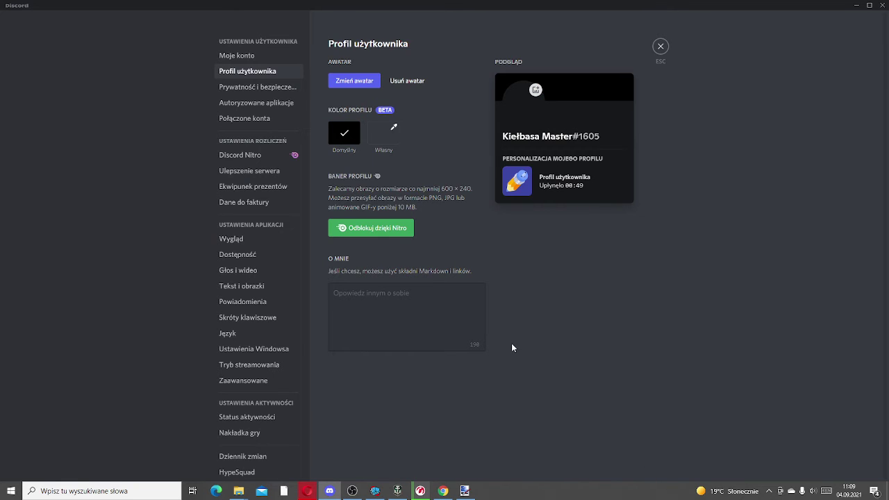
Step: Switch to paint.net, create a new blank 800 × 600 image and choose violet as the paintbrush colour
{"action": "left_click", "coordinate": [446, 494]}
{"action": "left_click", "coordinate": [465, 491]}
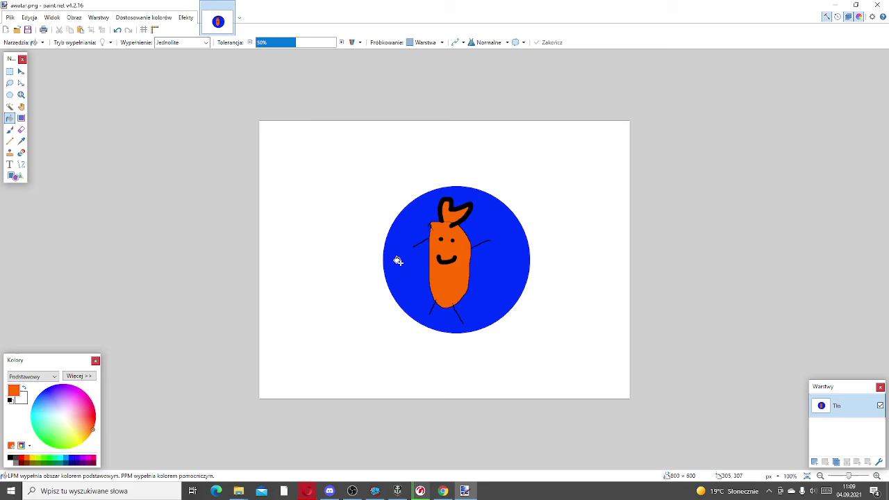
{"action": "left_click", "coordinate": [10, 17]}
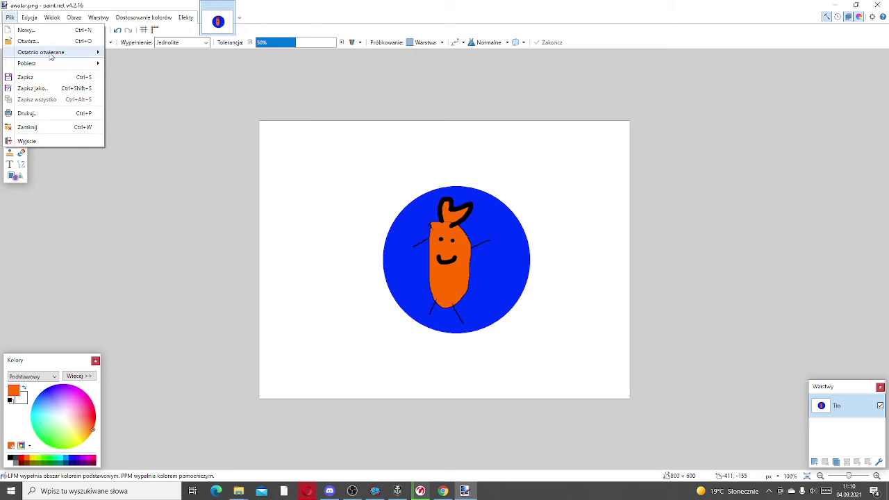
{"action": "left_click", "coordinate": [41, 30]}
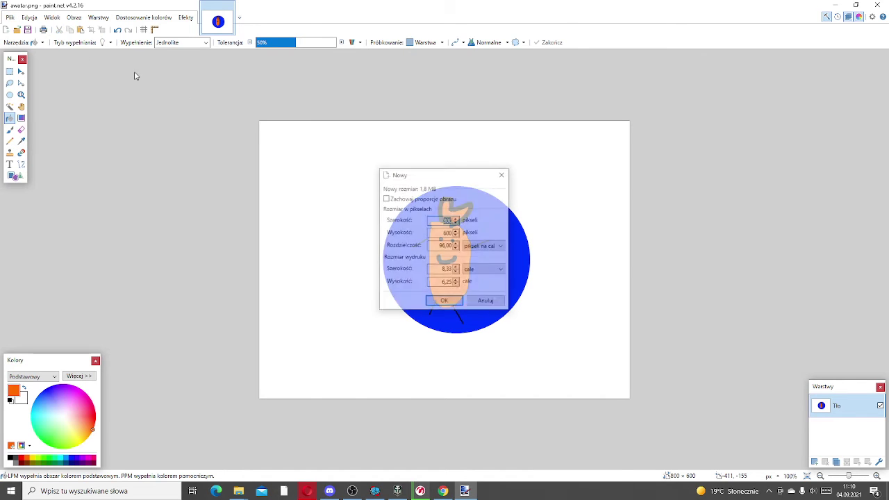
{"action": "left_click", "coordinate": [445, 300]}
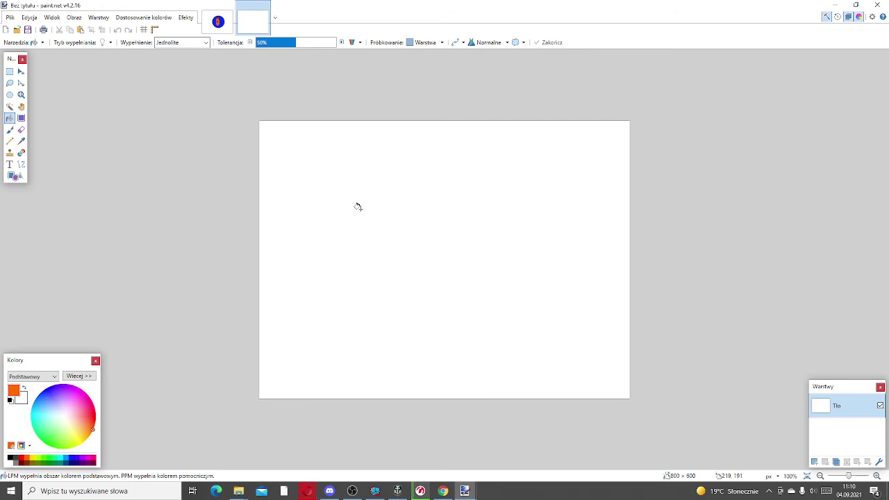
{"action": "left_click", "coordinate": [10, 130]}
{"action": "mouse_move", "coordinate": [65, 413]}
{"action": "left_mouse_down"}
{"action": "mouse_move", "coordinate": [50, 403]}
{"action": "mouse_move", "coordinate": [57, 393]}
{"action": "left_mouse_up"}
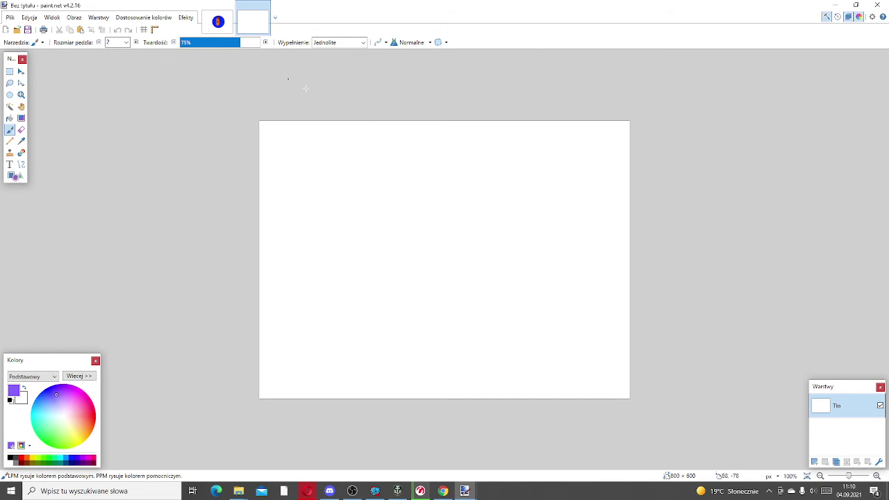
Step: Switch to Discord and send invitations to the minecraftowe koksy server to the first and third listed friends
{"action": "left_click", "coordinate": [352, 491]}
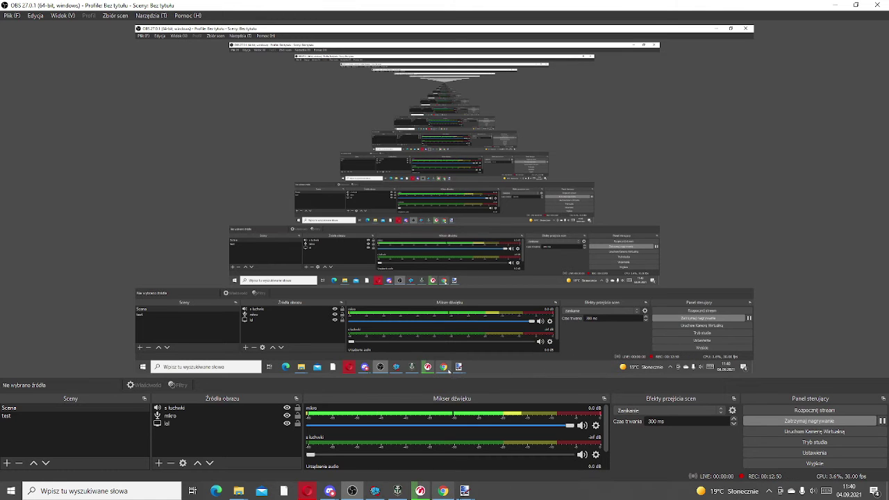
{"action": "mouse_move", "coordinate": [464, 491]}
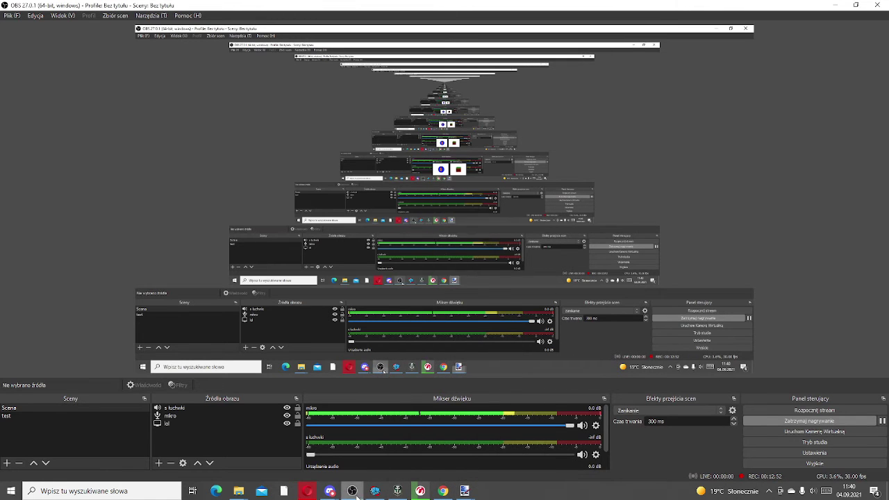
{"action": "mouse_move", "coordinate": [332, 491]}
{"action": "left_click", "coordinate": [280, 452]}
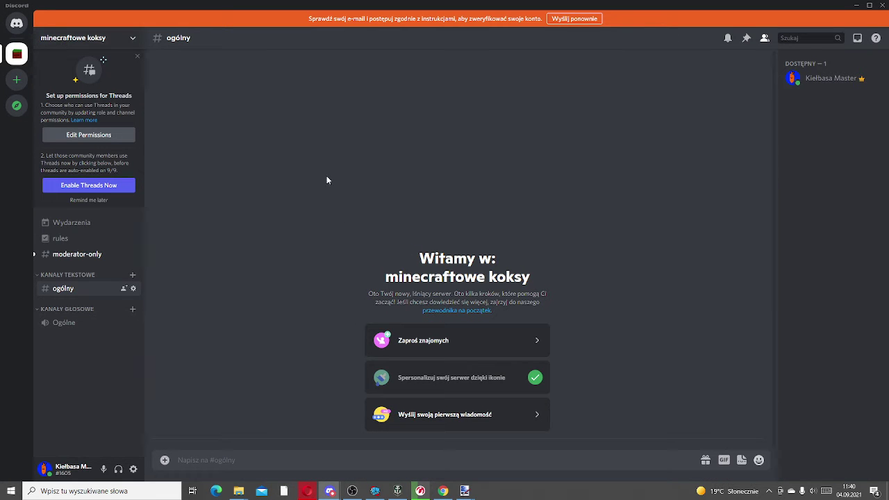
{"action": "left_click", "coordinate": [493, 339]}
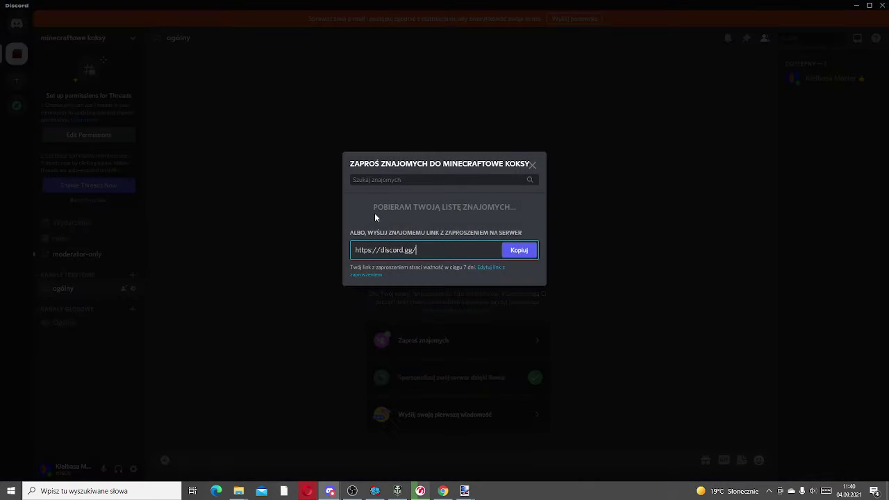
{"action": "left_click", "coordinate": [525, 206]}
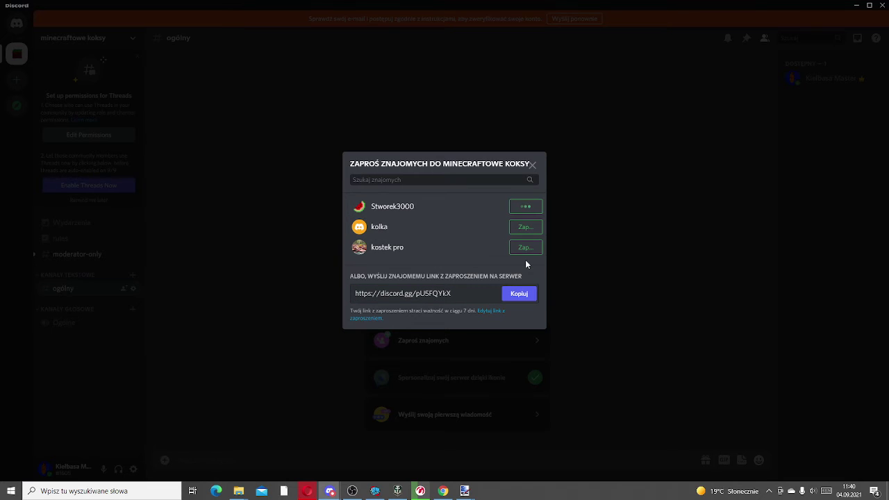
{"action": "left_click", "coordinate": [526, 248]}
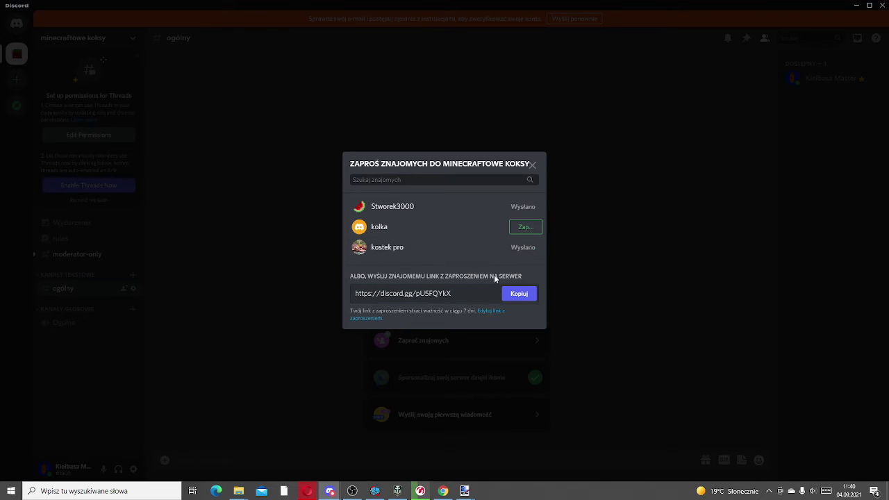
{"action": "left_click", "coordinate": [553, 165]}
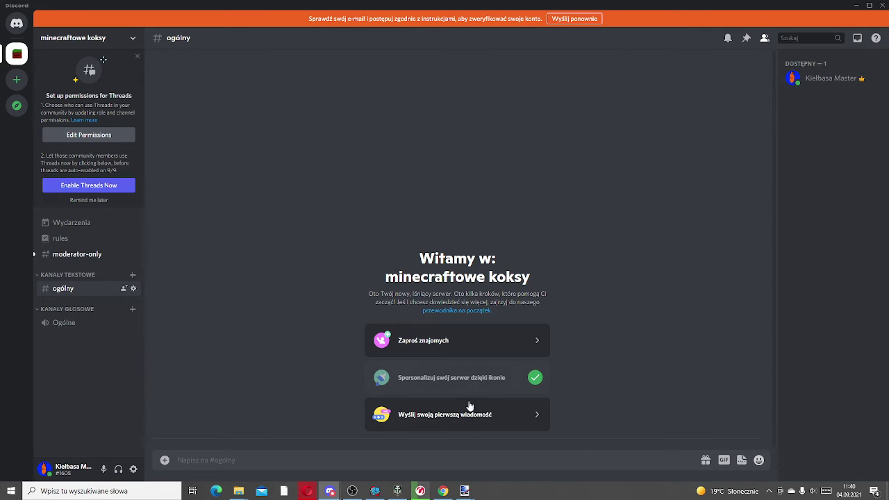
Step: Send the server's first message, "wita,", in the ogólny channel
{"action": "left_click", "coordinate": [448, 426]}
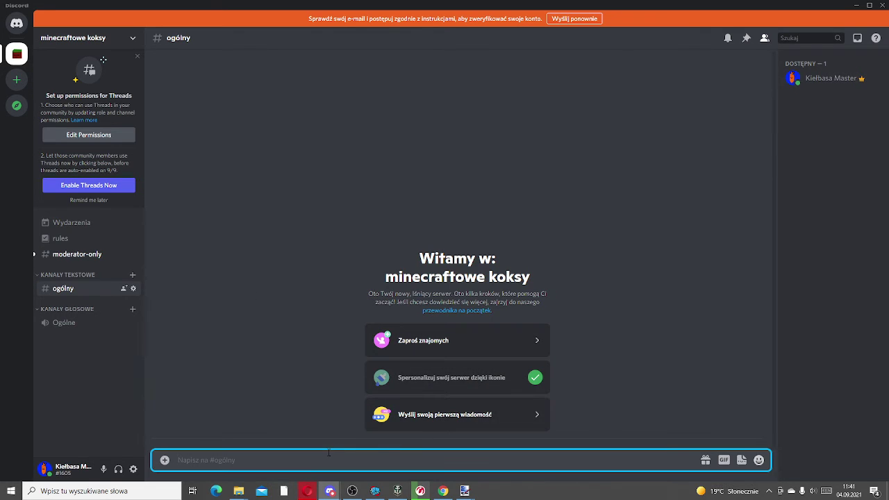
{"action": "type", "text": "wita,"}
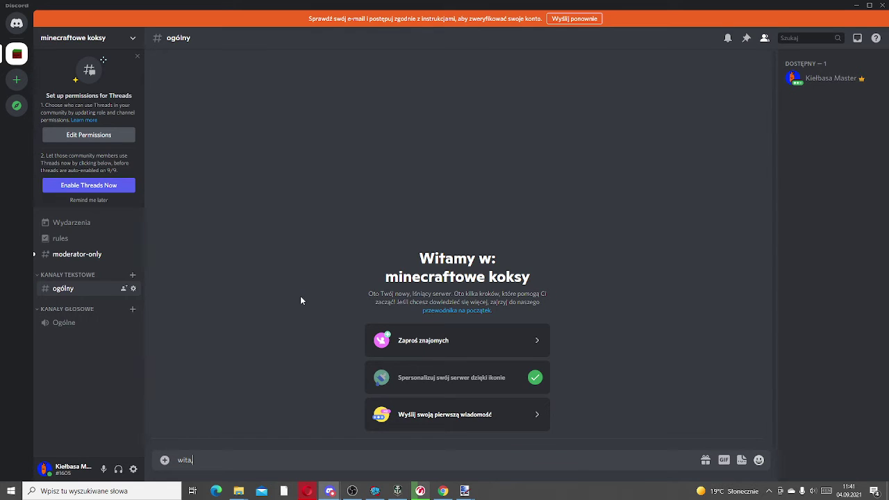
{"action": "key", "text": "Return"}
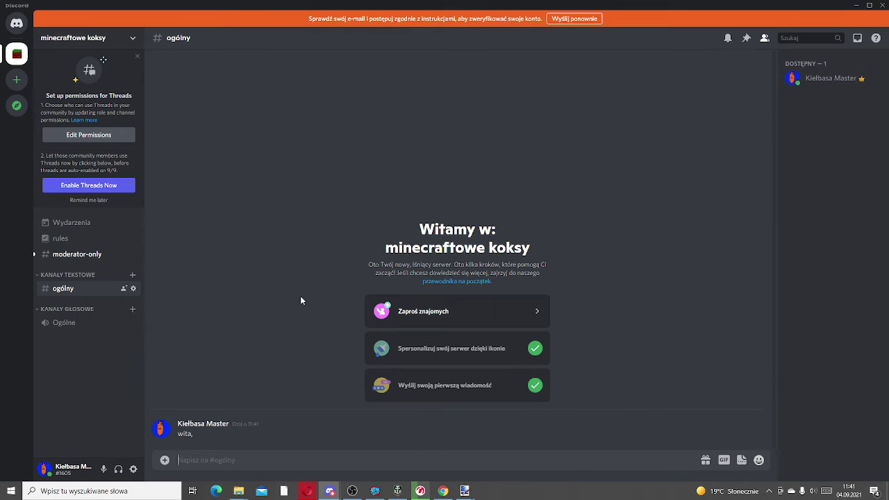
Step: Send server invitations again to the first two listed friends and close the invitation window
{"action": "left_click", "coordinate": [493, 314]}
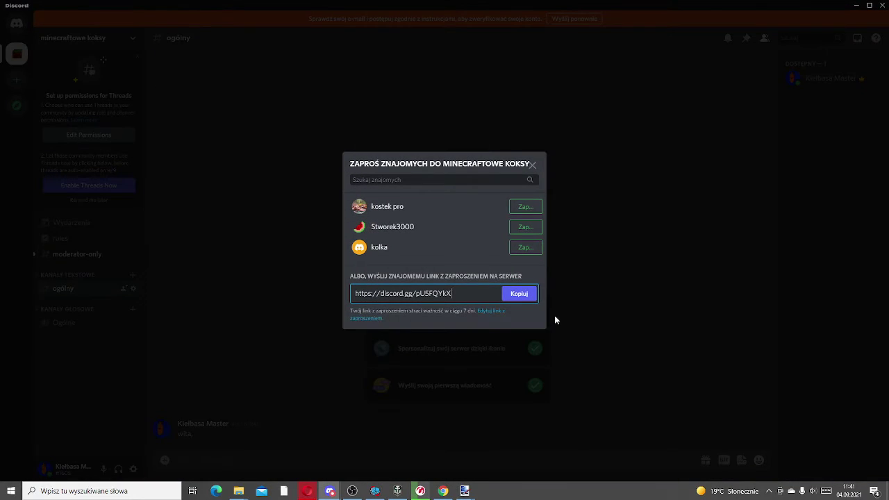
{"action": "left_click", "coordinate": [522, 209]}
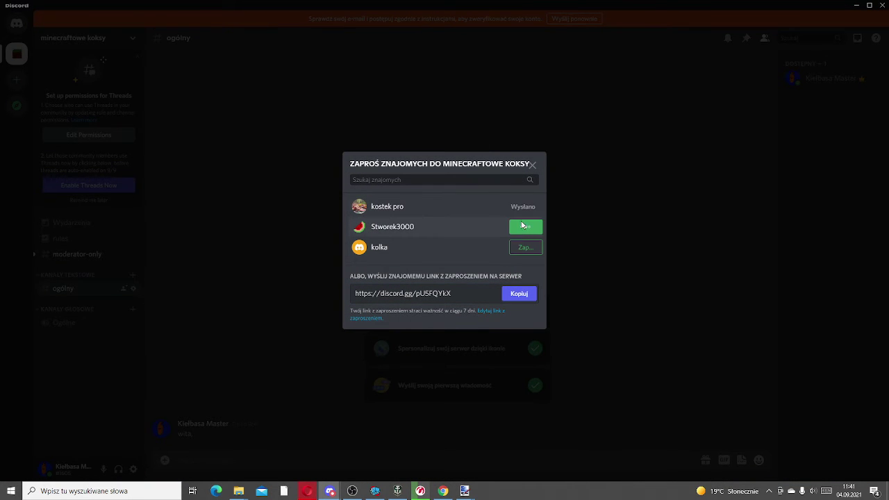
{"action": "left_click", "coordinate": [525, 228]}
{"action": "left_click", "coordinate": [532, 165]}
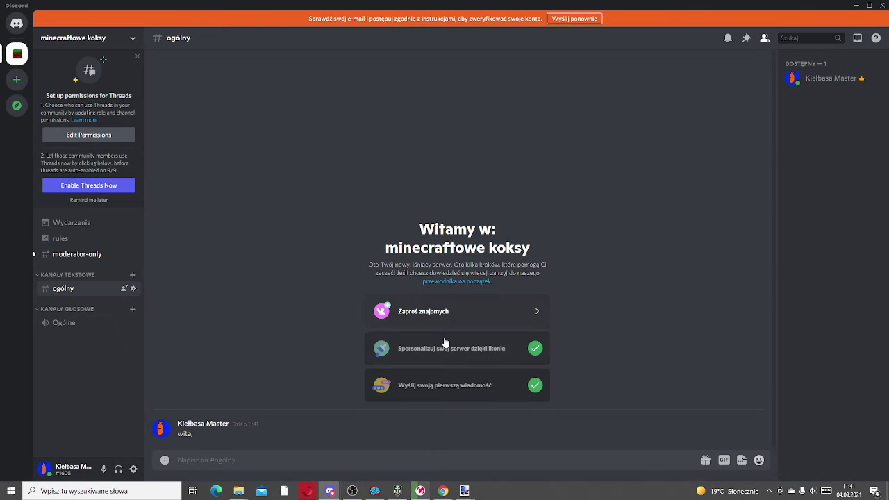
Step: Send a server invitation to the third listed friend, close the invitation window and minimise Discord
{"action": "left_click", "coordinate": [440, 309]}
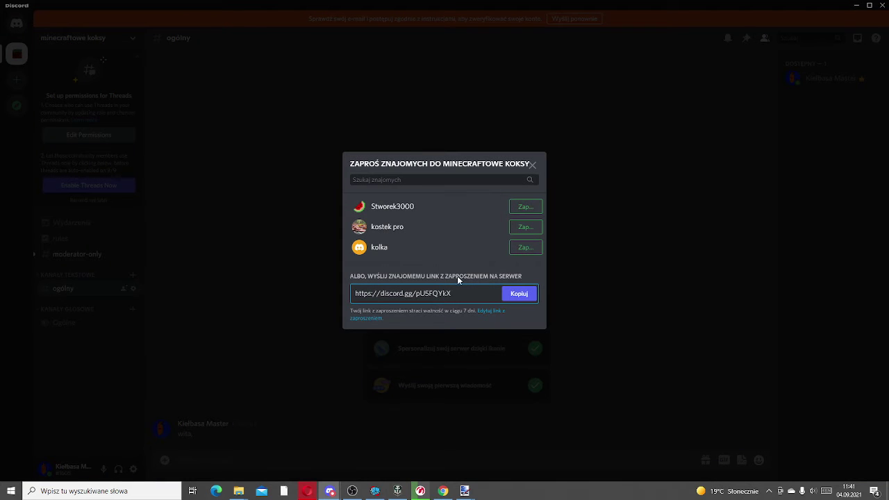
{"action": "left_click", "coordinate": [525, 247]}
{"action": "left_click", "coordinate": [532, 166]}
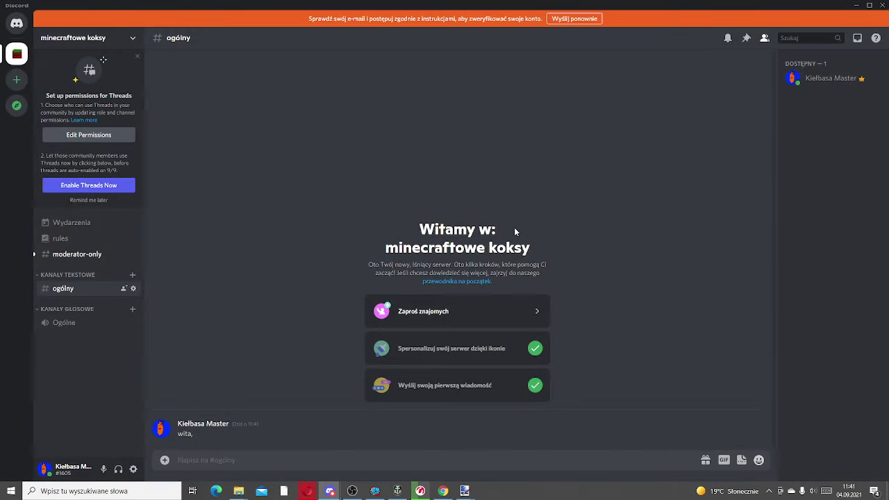
{"action": "left_click", "coordinate": [535, 311]}
{"action": "left_click", "coordinate": [596, 292]}
{"action": "left_click", "coordinate": [854, 5]}
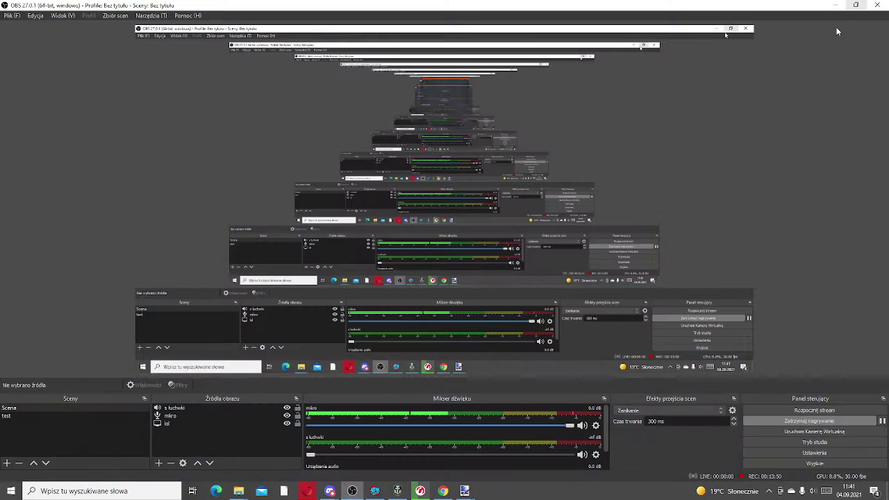
Step: Switch to World of Warships, restore it to a smaller window and minimise it
{"action": "left_click", "coordinate": [405, 493]}
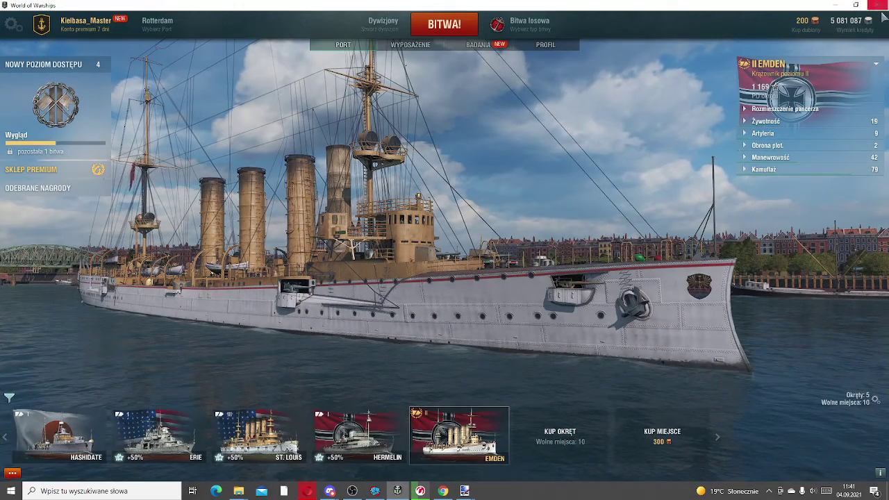
{"action": "left_click", "coordinate": [855, 5]}
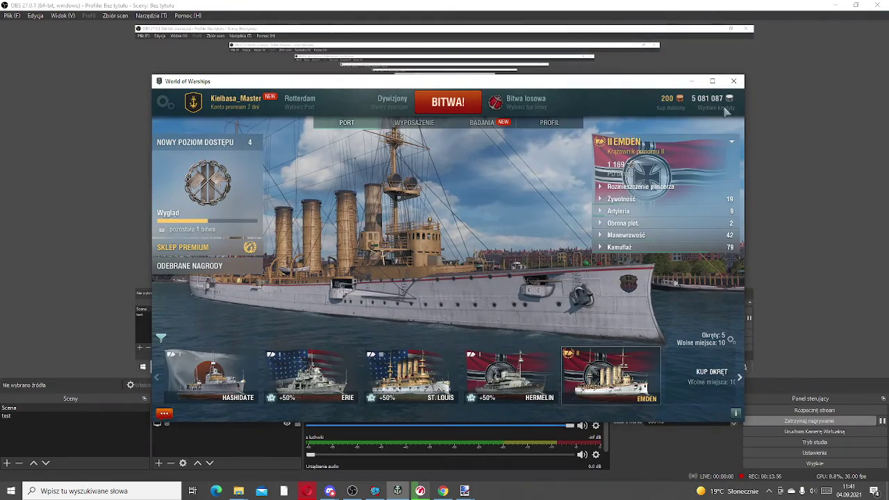
{"action": "left_click", "coordinate": [691, 80]}
Step: Switch to AWATAREK.png in paint.net and close the program, saving the image's unsaved changes
{"action": "mouse_move", "coordinate": [464, 491]}
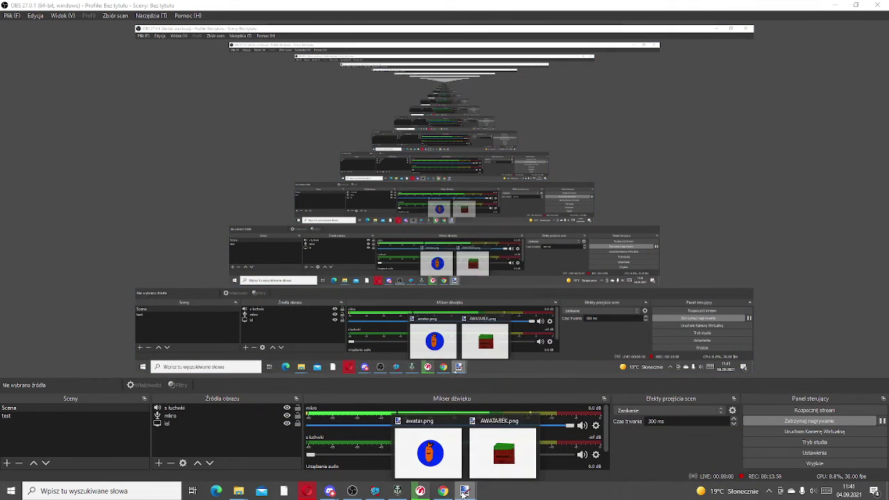
{"action": "left_click", "coordinate": [501, 444]}
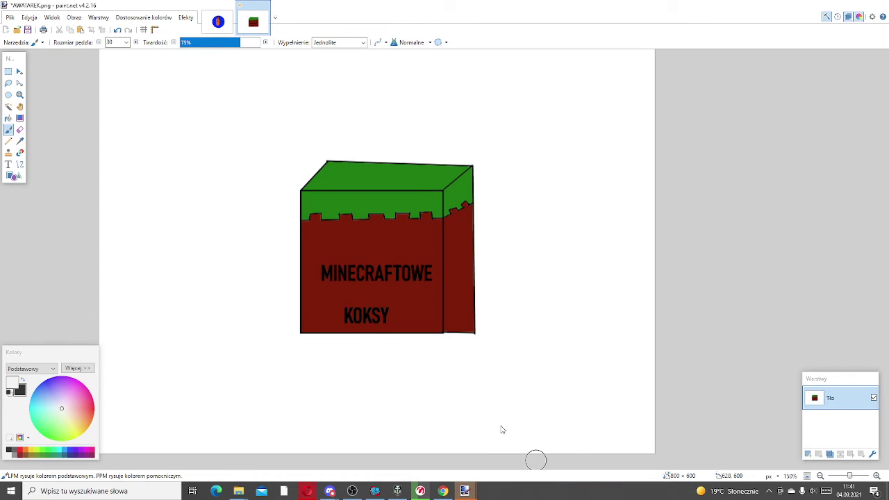
{"action": "key", "text": "Escape"}
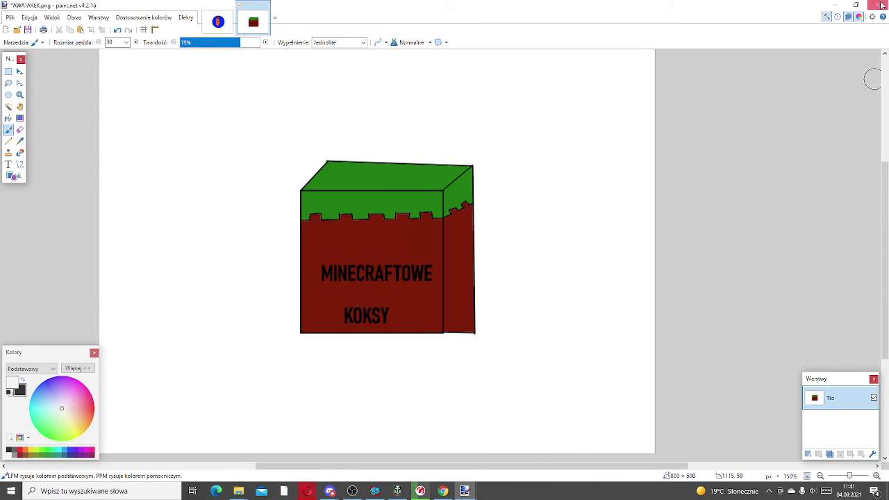
{"action": "left_click", "coordinate": [880, 5]}
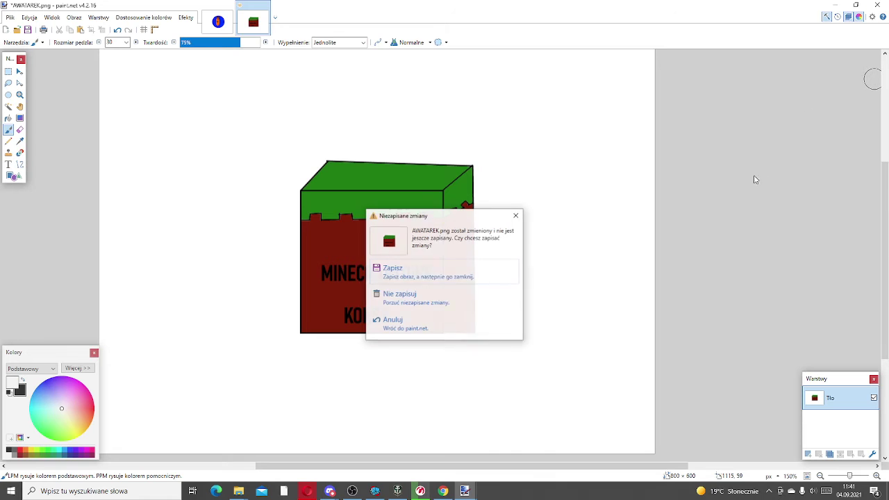
{"action": "left_click", "coordinate": [431, 274]}
{"action": "left_click", "coordinate": [429, 484]}
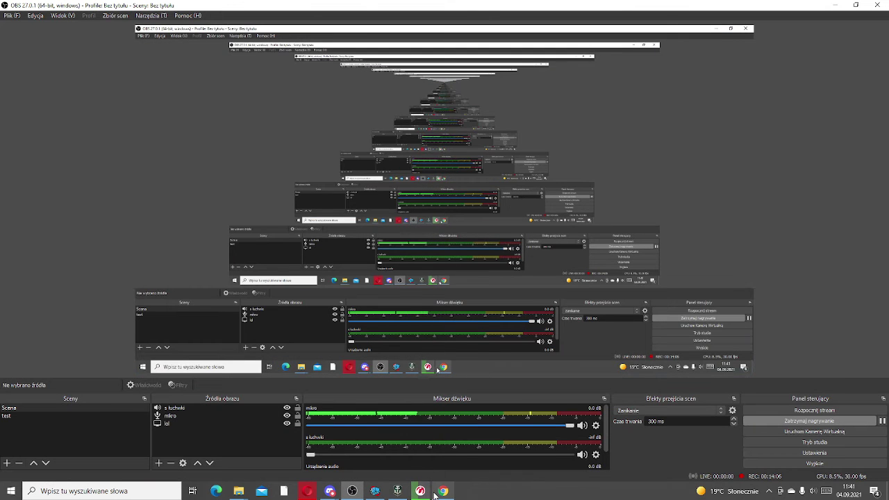
{"action": "mouse_move", "coordinate": [397, 491]}
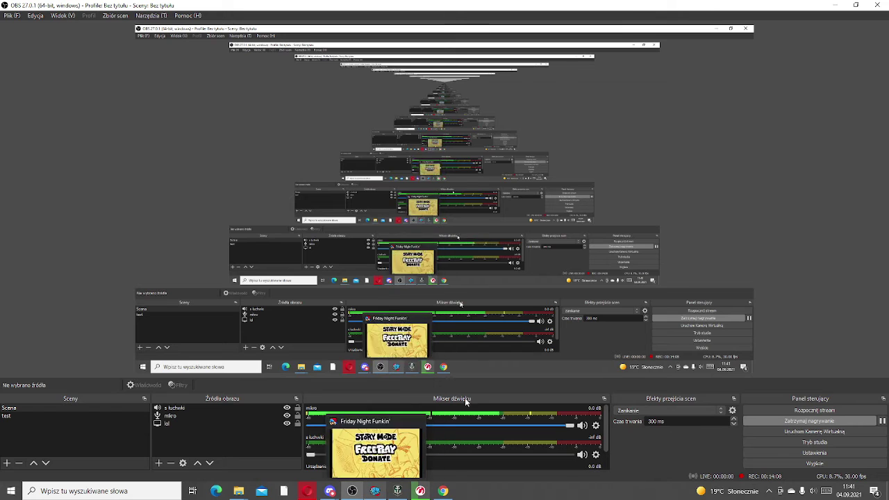